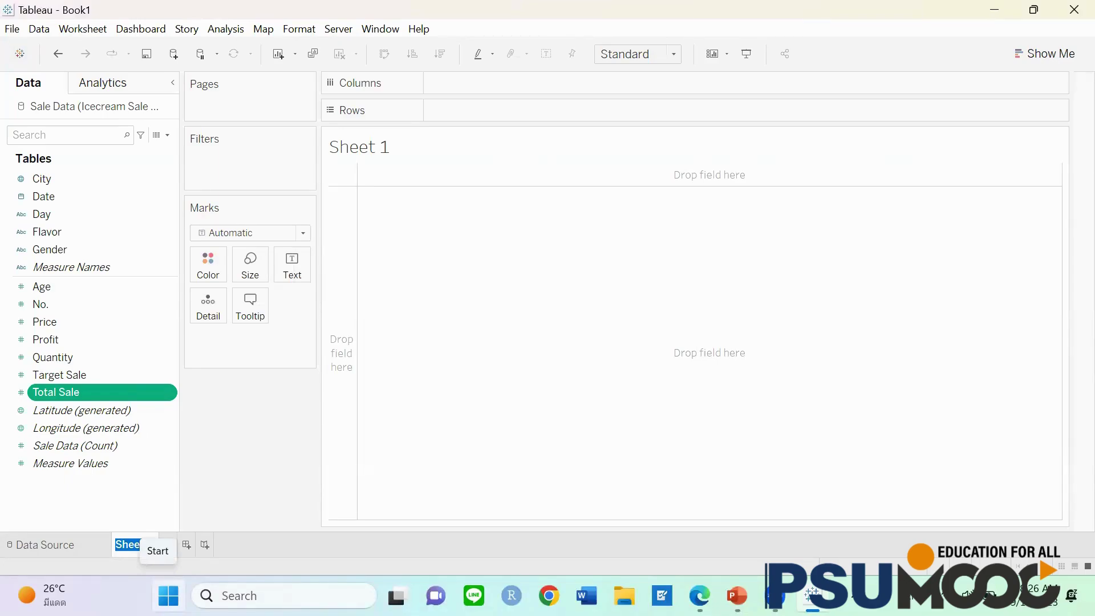
# Rename the Sheet 1 worksheet as "vertical table"
pyautogui.write('ver')
pyautogui.write('ti')
pyautogui.write('cal tab')
pyautogui.write('l line')
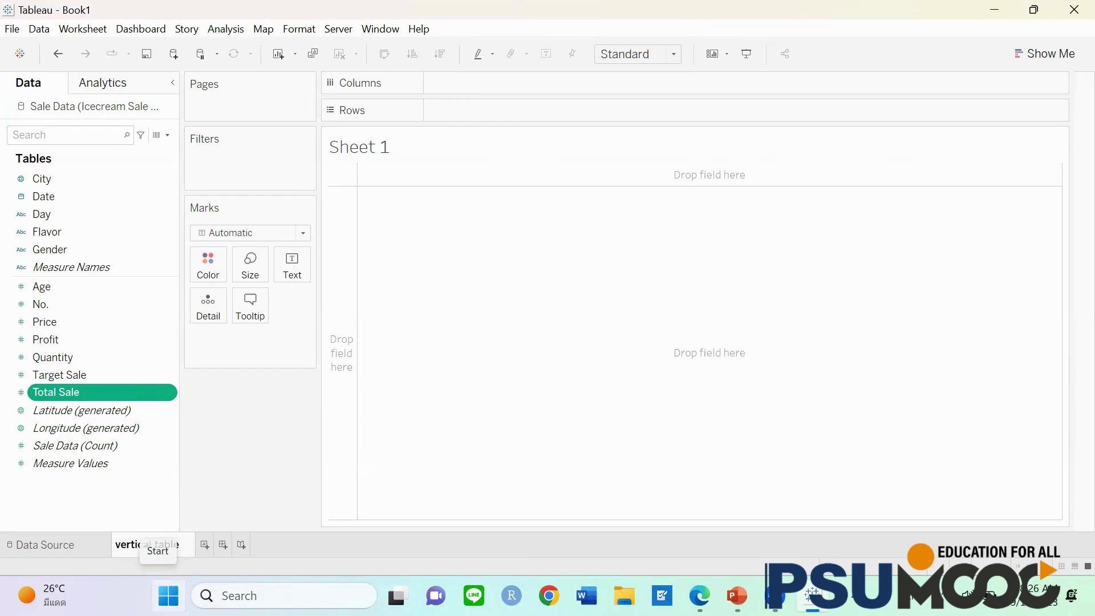
pyautogui.press('Return')
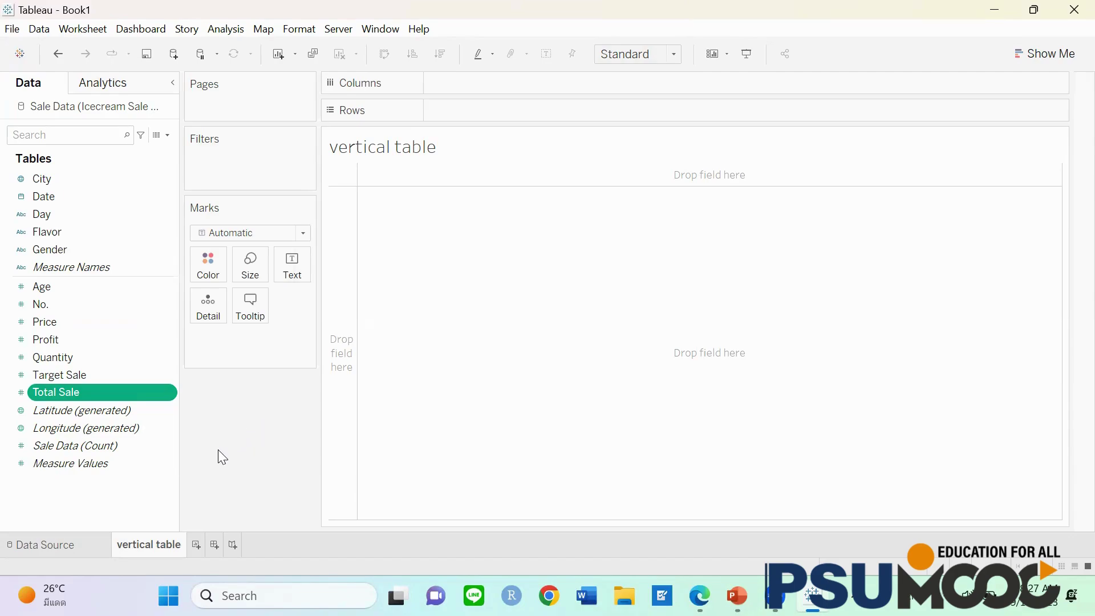
pyautogui.click(64, 233)
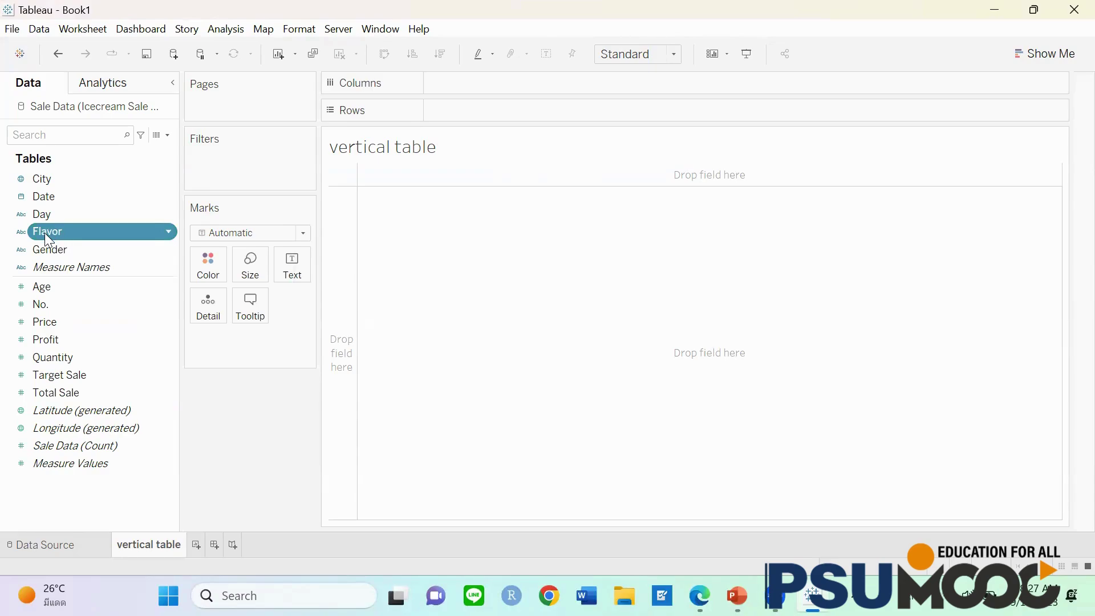
pyautogui.moveTo(70, 231); pyautogui.dragTo(468, 110)
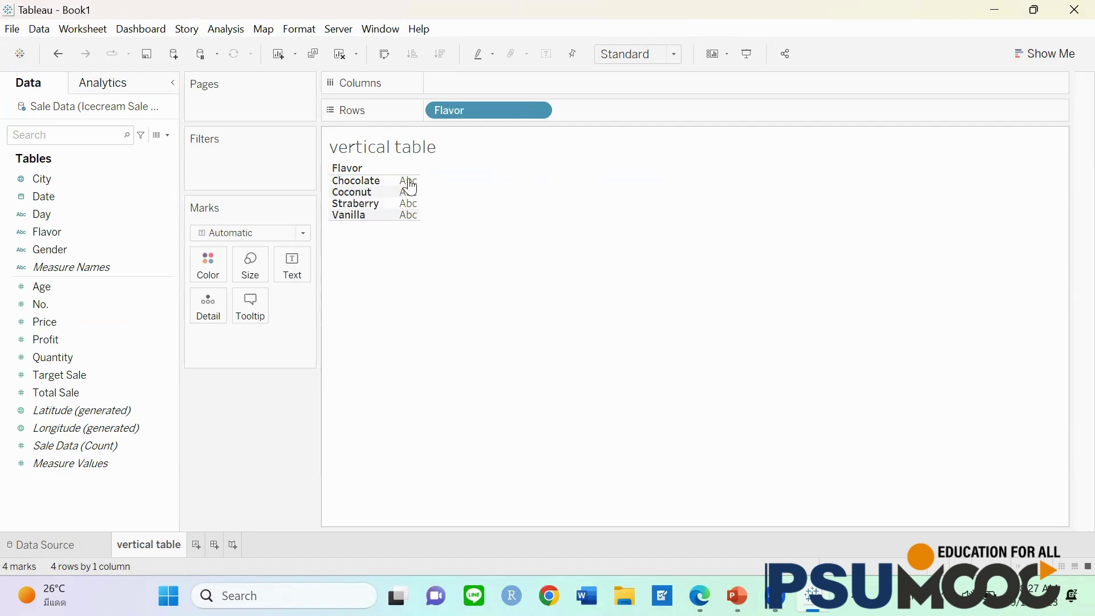
pyautogui.click(537, 110)
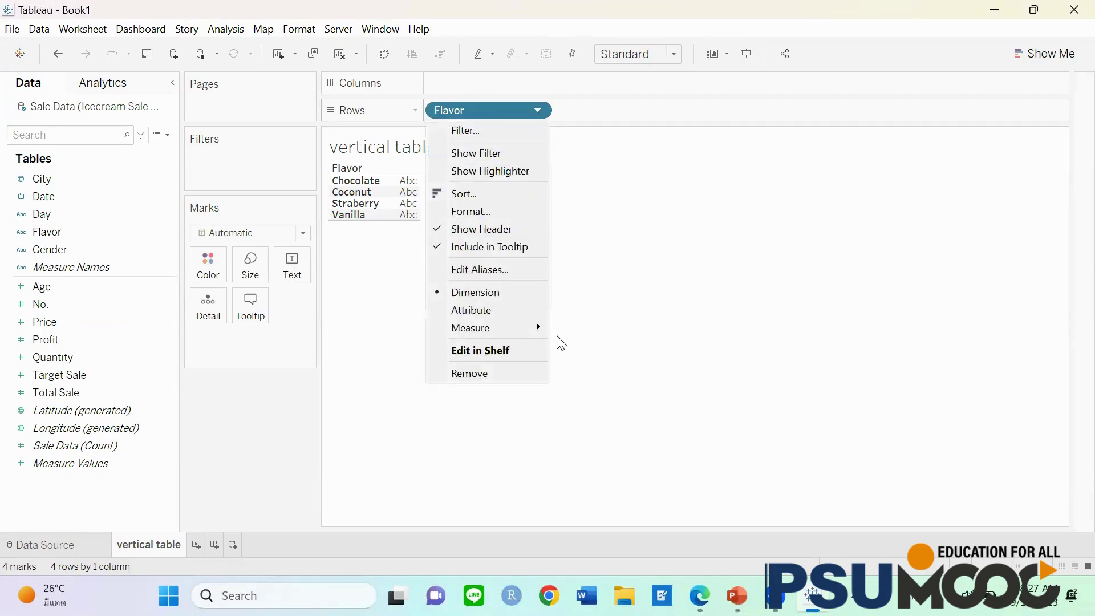
pyautogui.click(531, 373)
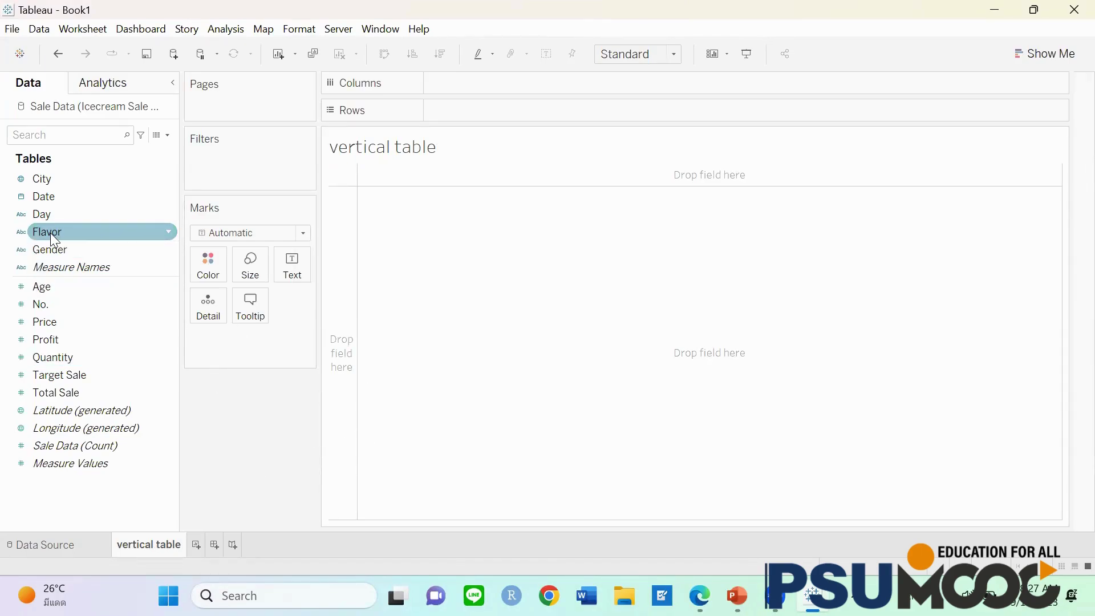
# Place Flavor and then Day as row fields and show the sum of Total Sale as the table's text
pyautogui.moveTo(50, 232); pyautogui.dragTo(470, 109)
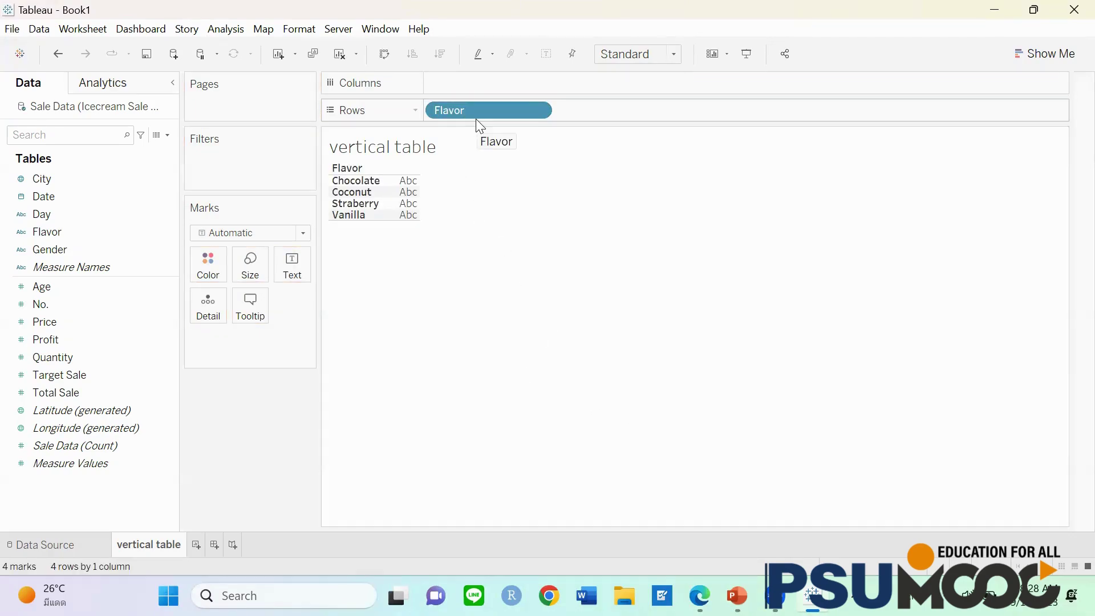
pyautogui.click(121, 323)
pyautogui.click(80, 308)
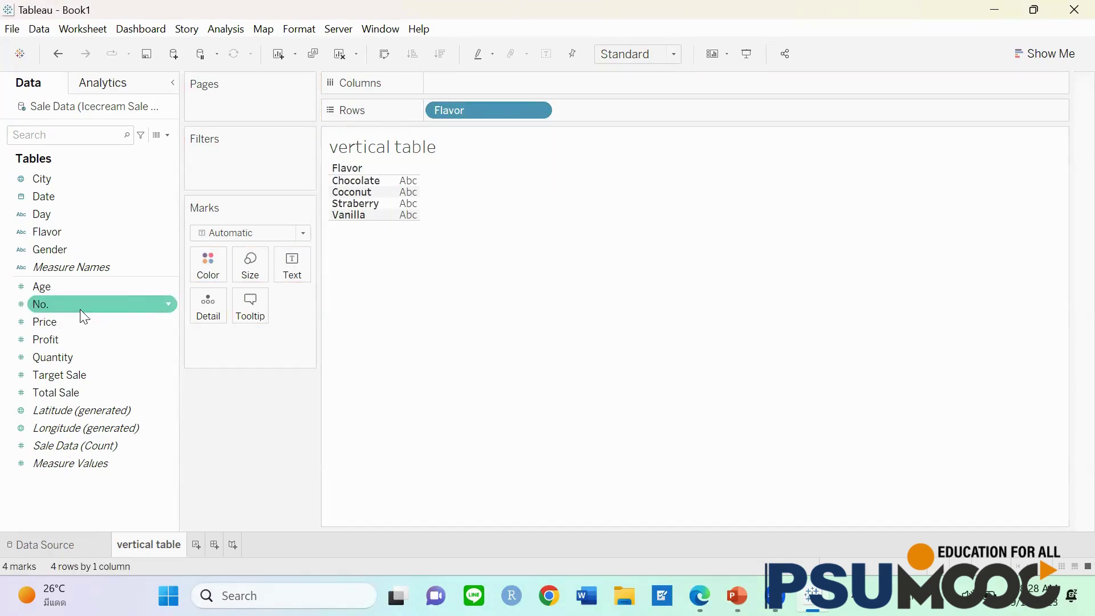
pyautogui.click(43, 213)
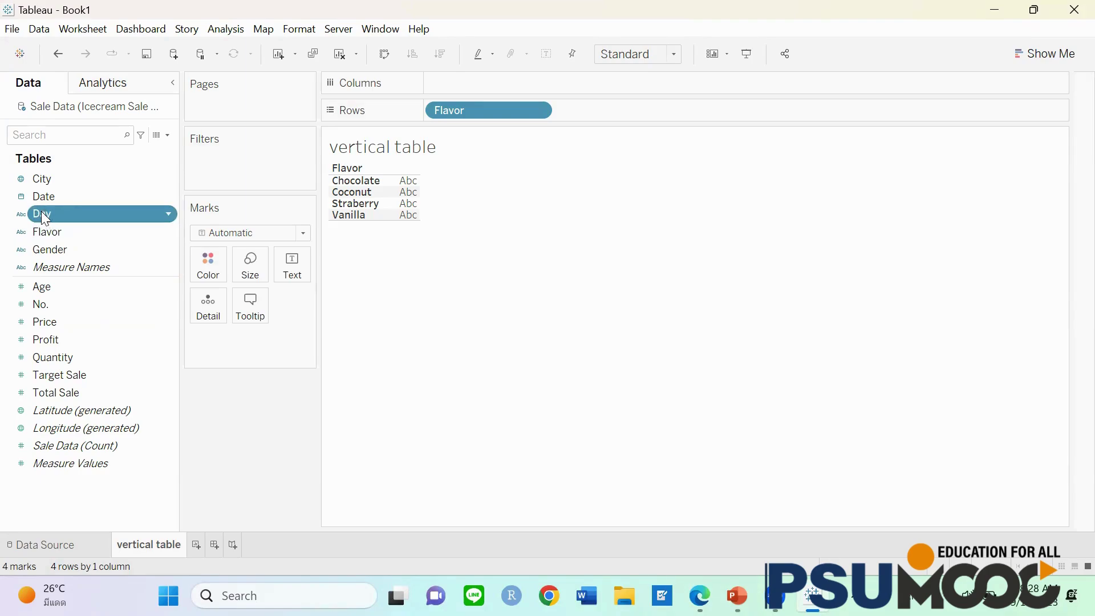
pyautogui.moveTo(42, 212); pyautogui.dragTo(590, 113)
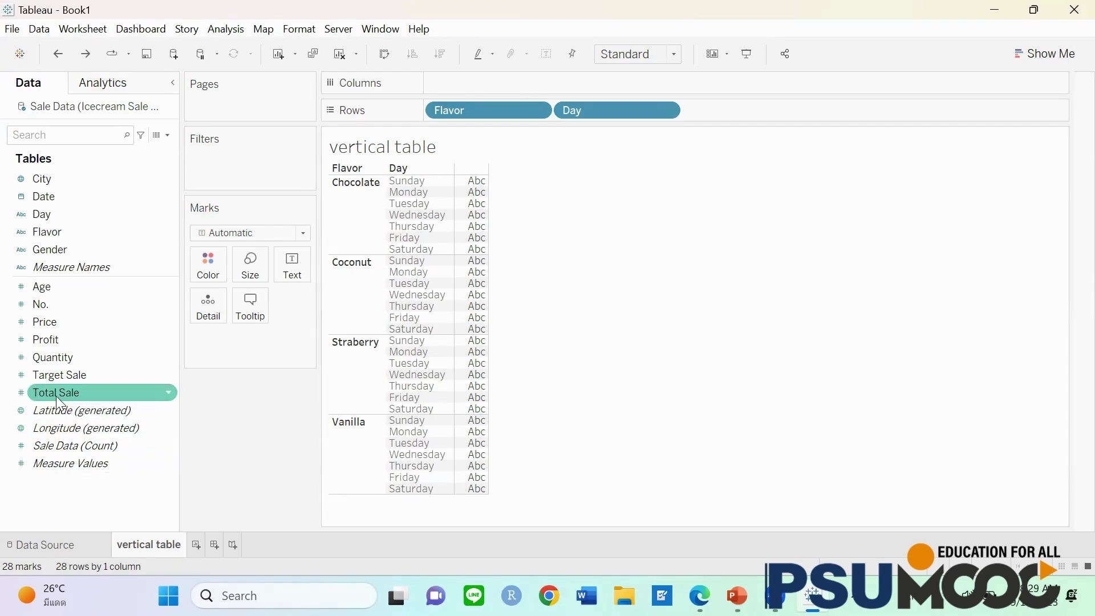
pyautogui.moveTo(56, 396); pyautogui.dragTo(293, 269)
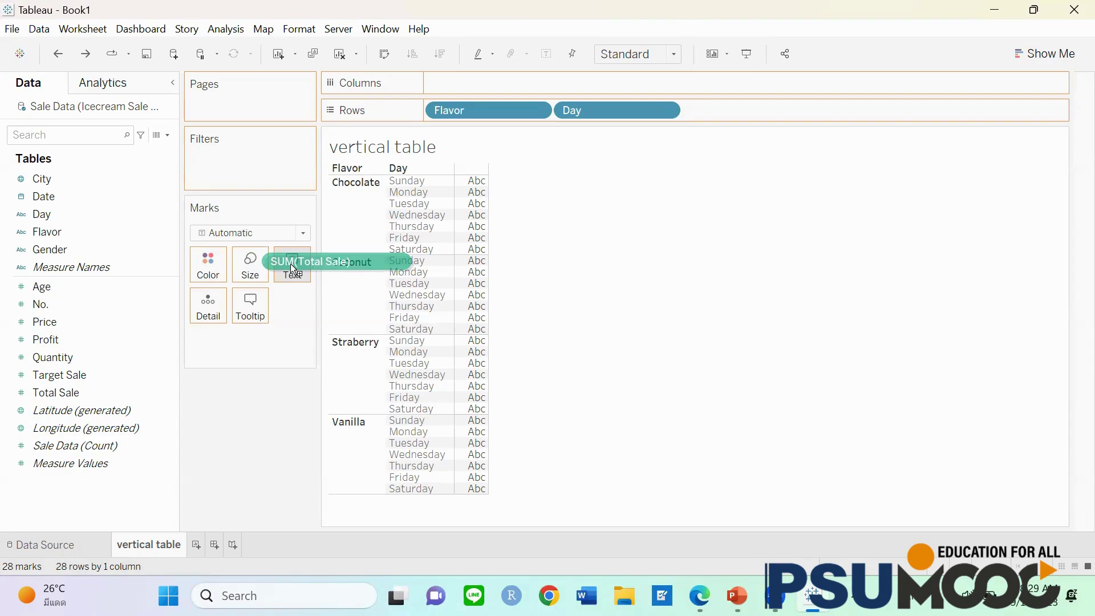
pyautogui.moveTo(290, 266); pyautogui.dragTo(291, 267)
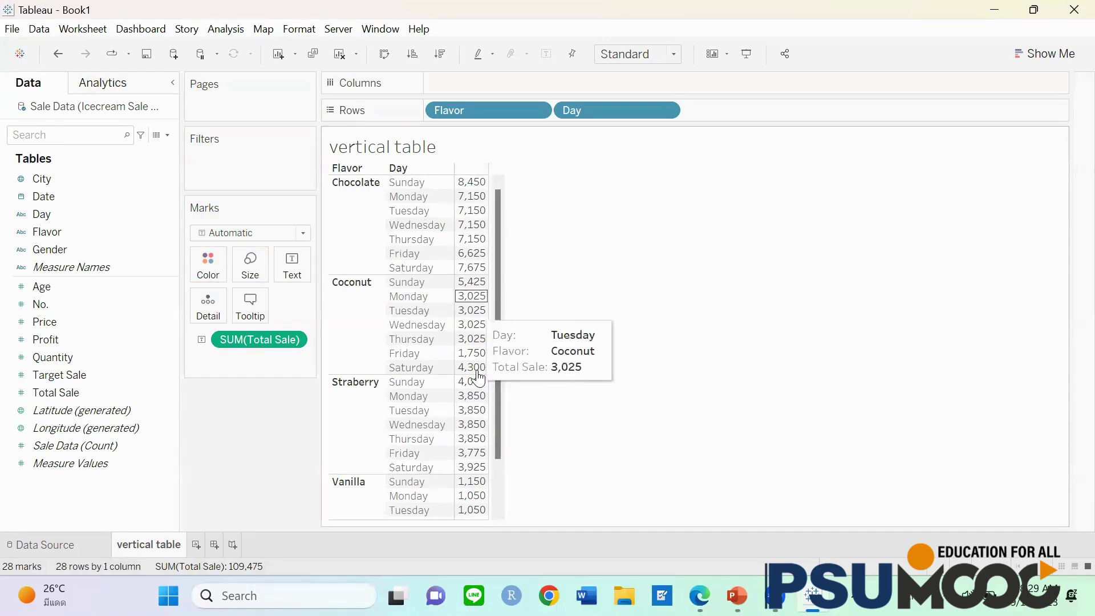
# Replace the sheet title with "ตารางแสดงจำนวนเงินรวมที่ขายไอศกรีมได้ในแต่ละวัน จำแนกตามรสชาติ"
pyautogui.doubleClick(412, 153)
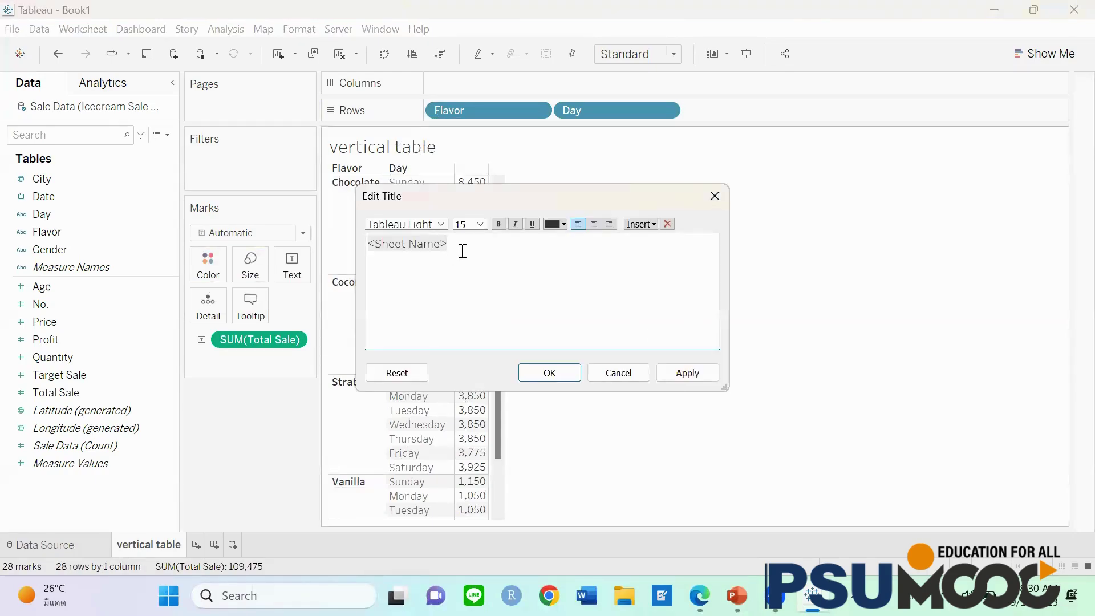
pyautogui.press('BackSpace')
pyautogui.press('BackSpace')
pyautogui.press('BackSpace')
pyautogui.press('BackSpace')
pyautogui.press('BackSpace')
pyautogui.press('BackSpace')
pyautogui.press('BackSpace')
pyautogui.press('BackSpace')
pyautogui.press('BackSpace')
pyautogui.press('BackSpace')
pyautogui.press('BackSpace')
pyautogui.press('BackSpace')
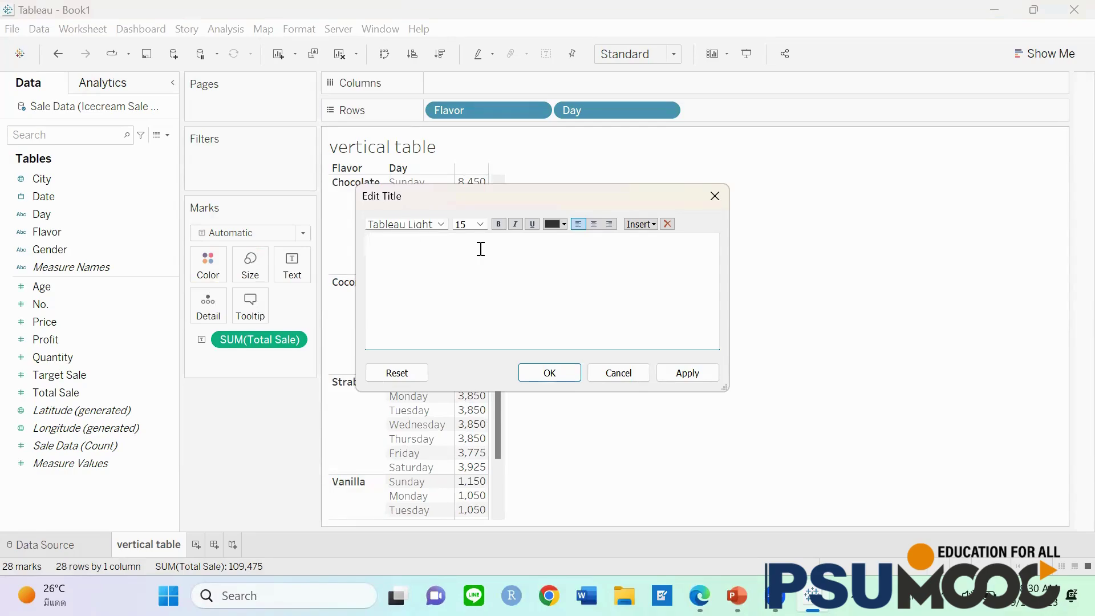
pyautogui.write('ตารางแสดงจำนวนเงินรวมที่ขายไ')
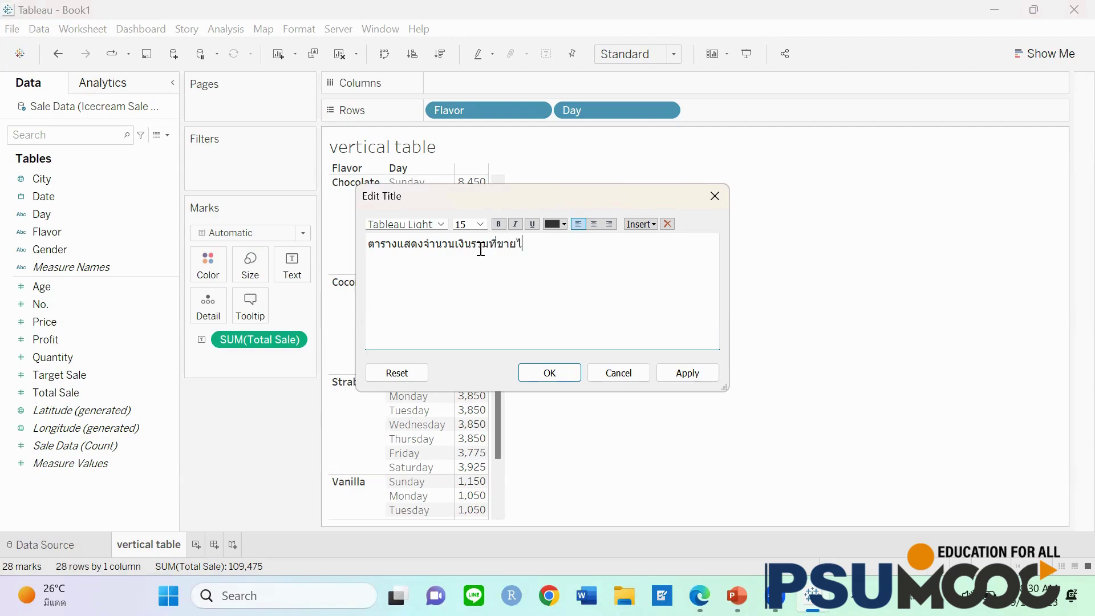
pyautogui.write('อศกรีมได้ในแต่ละวัน')
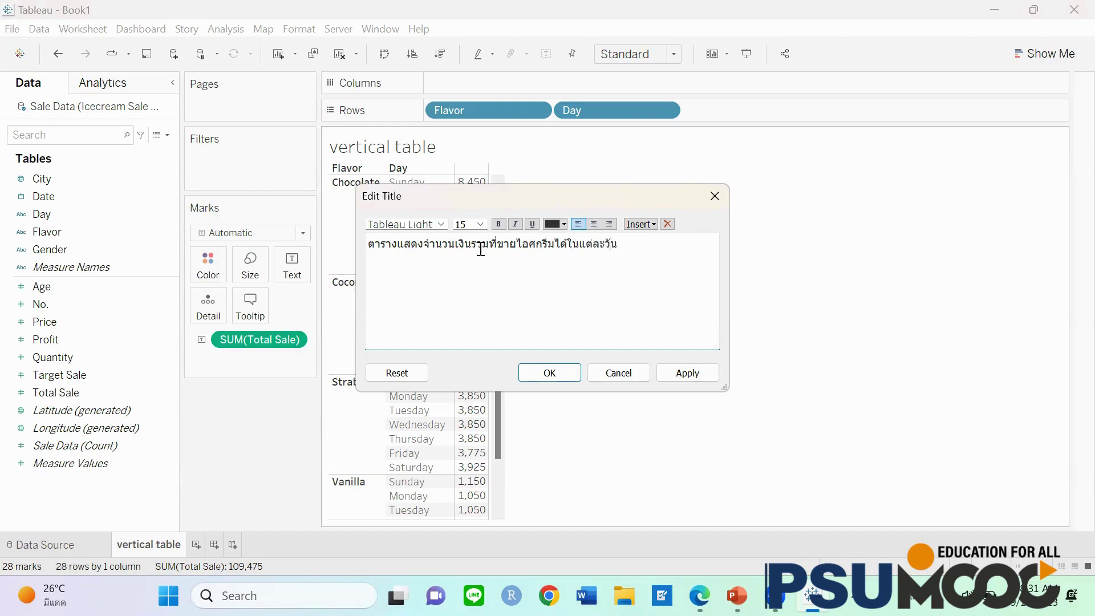
pyautogui.write('จ')
pyautogui.press('BackSpace')
pyautogui.write('จำแนกตามรสชาติ')
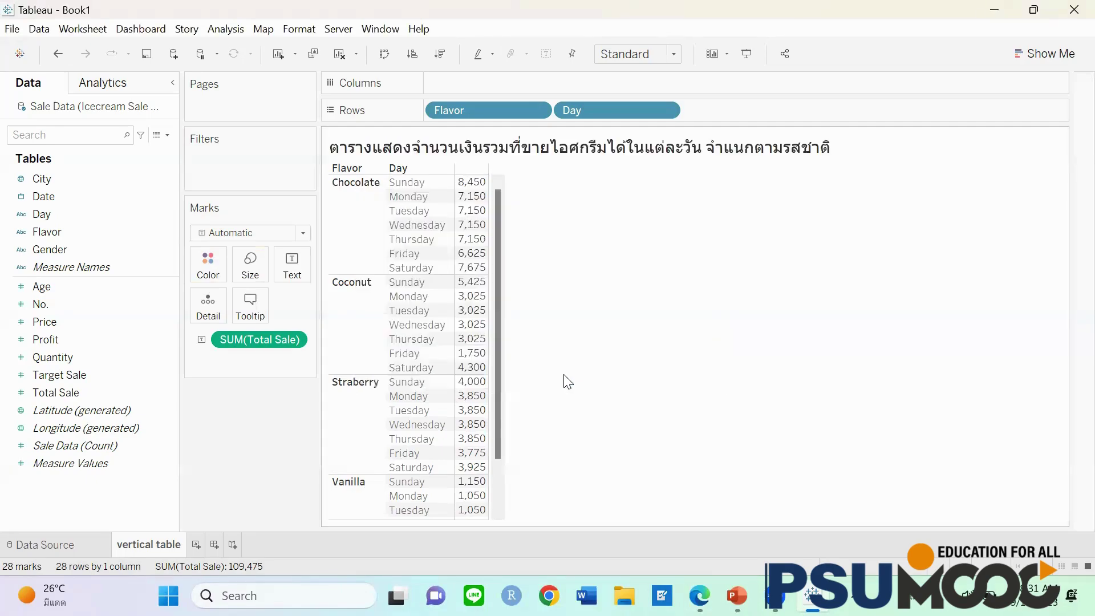
pyautogui.click(572, 377)
# Widen the value, Day and Flavor columns of the table and increase the header row's height
pyautogui.moveTo(488, 174); pyautogui.dragTo(637, 185)
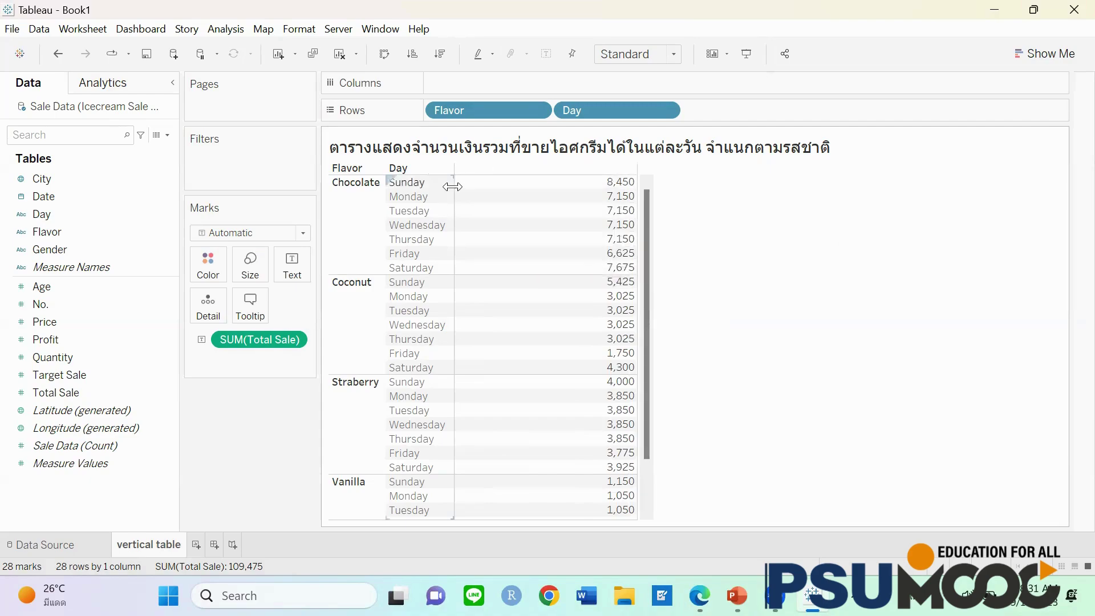
pyautogui.moveTo(452, 186); pyautogui.dragTo(519, 194)
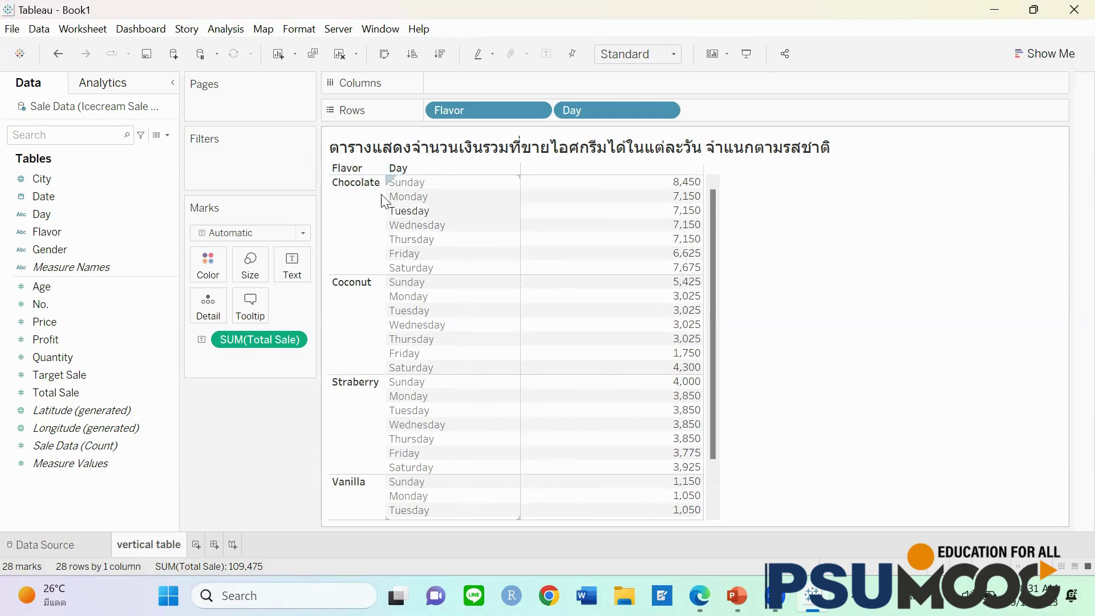
pyautogui.moveTo(385, 200); pyautogui.dragTo(414, 200)
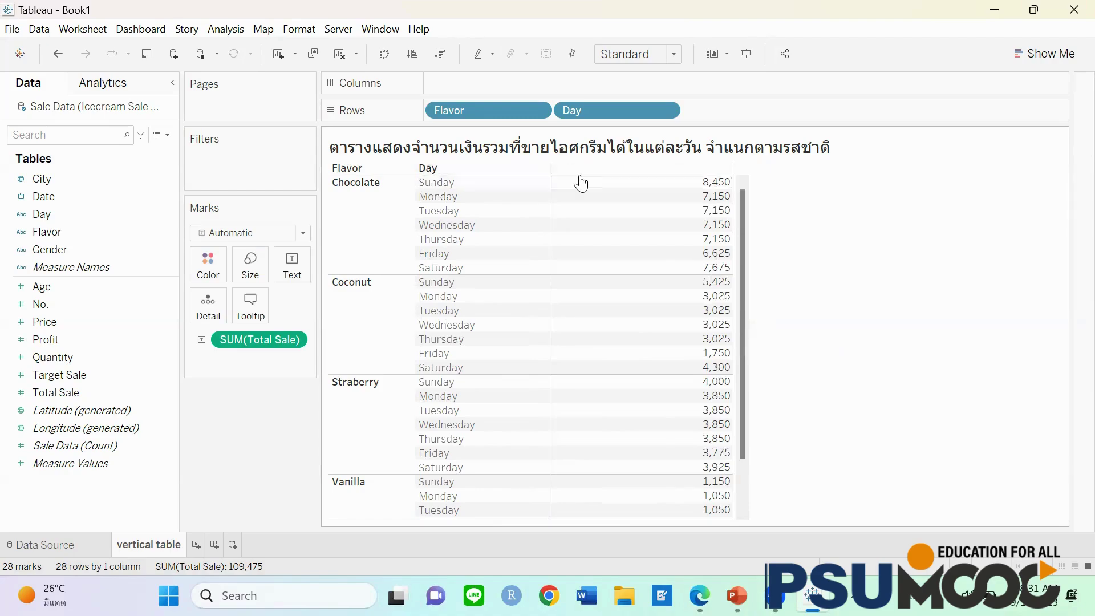
pyautogui.moveTo(553, 184)
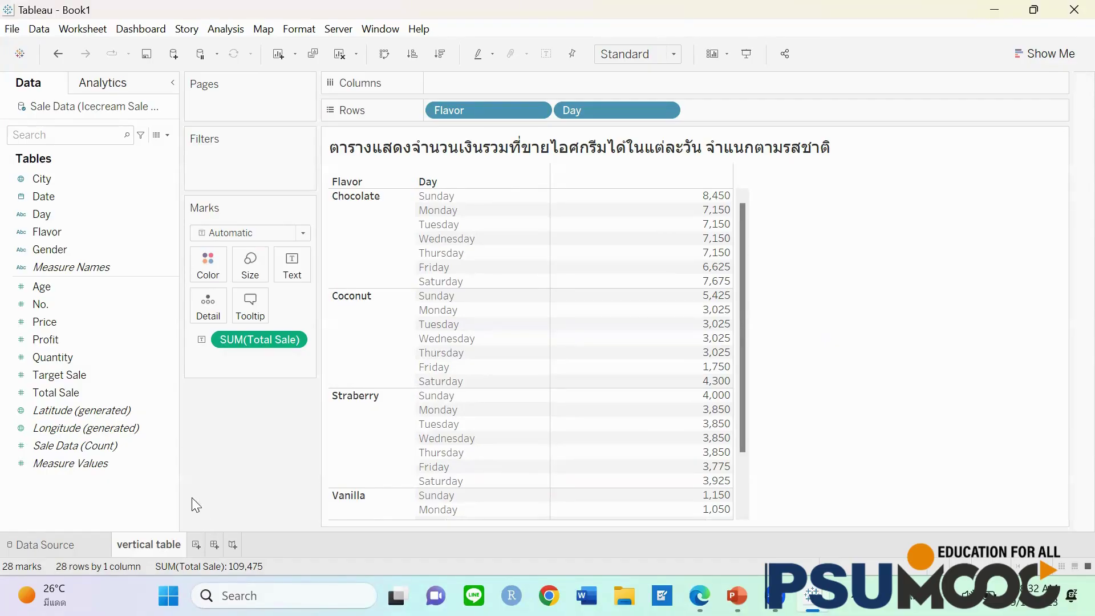
# Add a new worksheet after the vertical table sheet and name it "horiizontal table"
pyautogui.click(195, 545)
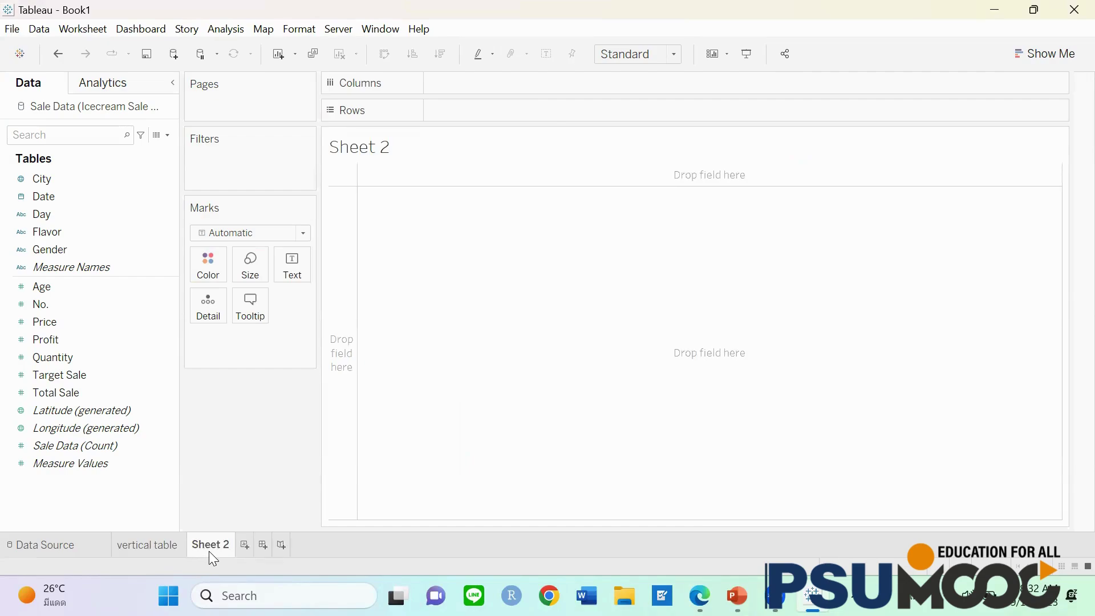
pyautogui.doubleClick(210, 548)
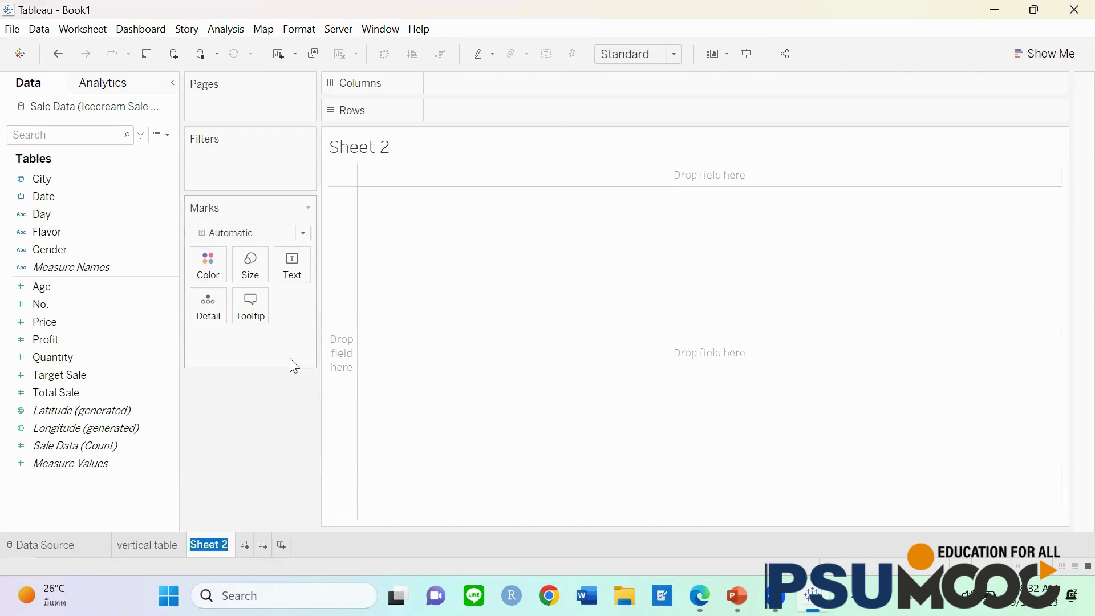
pyautogui.press('BackSpace')
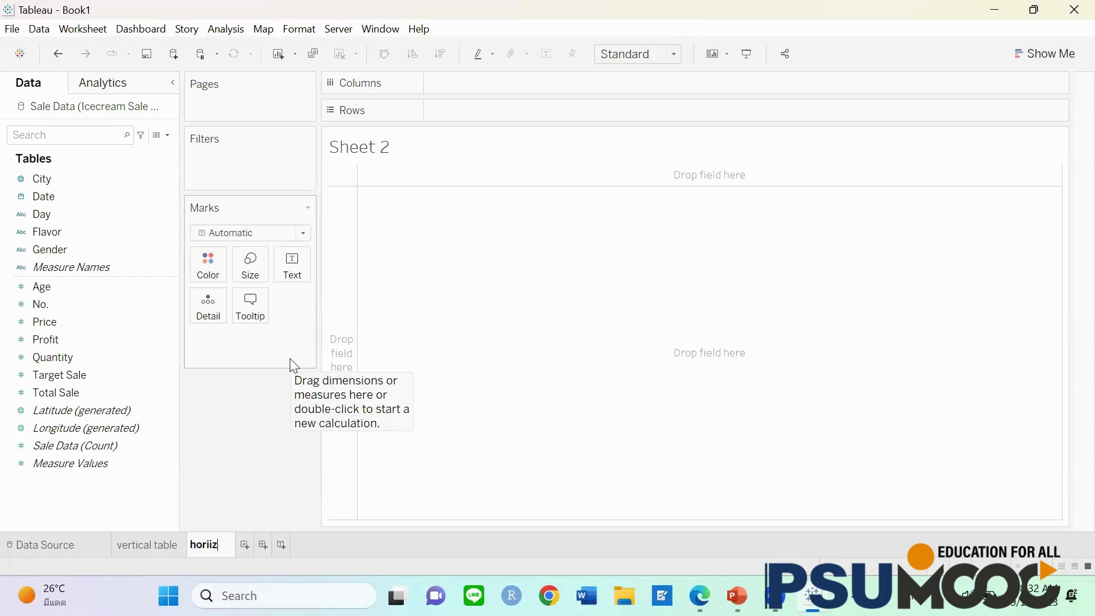
pyautogui.write('horiizontal')
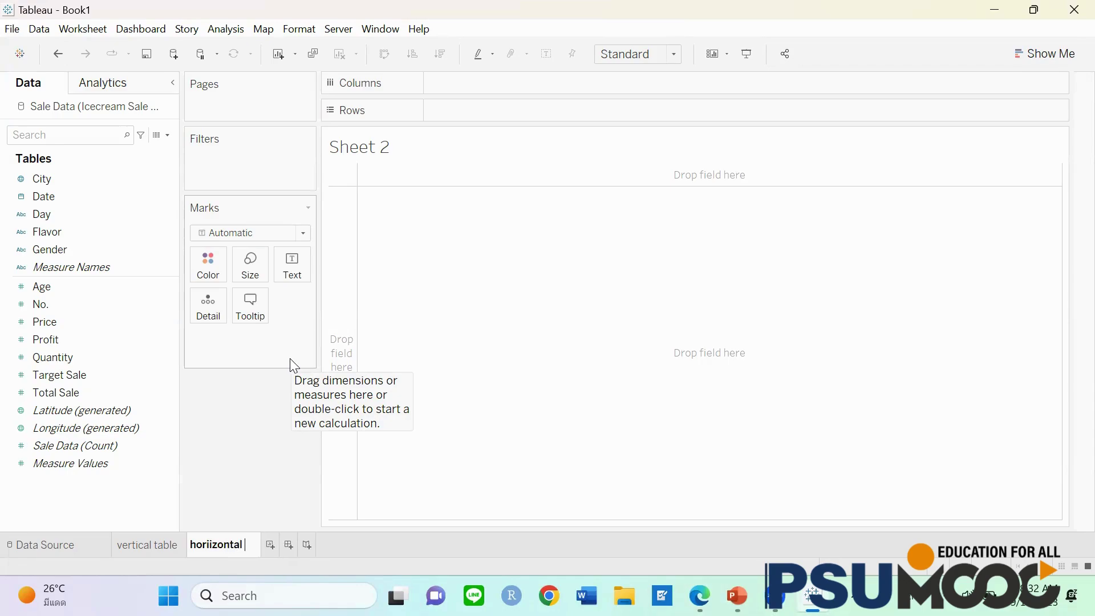
pyautogui.press('BackSpace')
pyautogui.press('BackSpace')
pyautogui.write('al table')
pyautogui.press('Return')
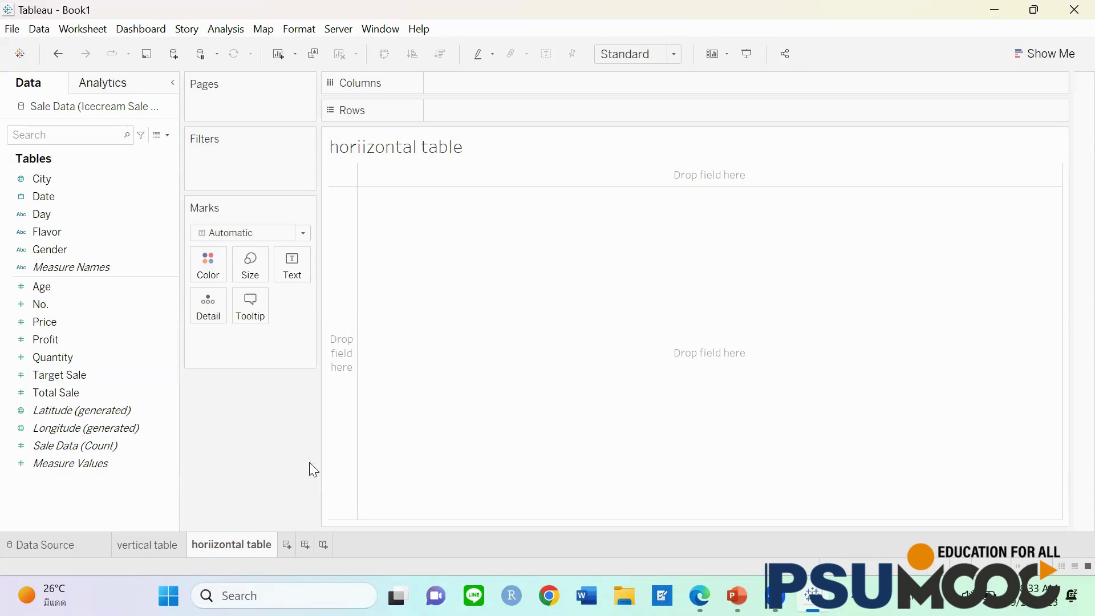
# Build a crosstab with Flavor as rows, the sum of Total Sale as text, and Day moved from rows to columns
pyautogui.click(59, 234)
pyautogui.moveTo(58, 232); pyautogui.dragTo(472, 103)
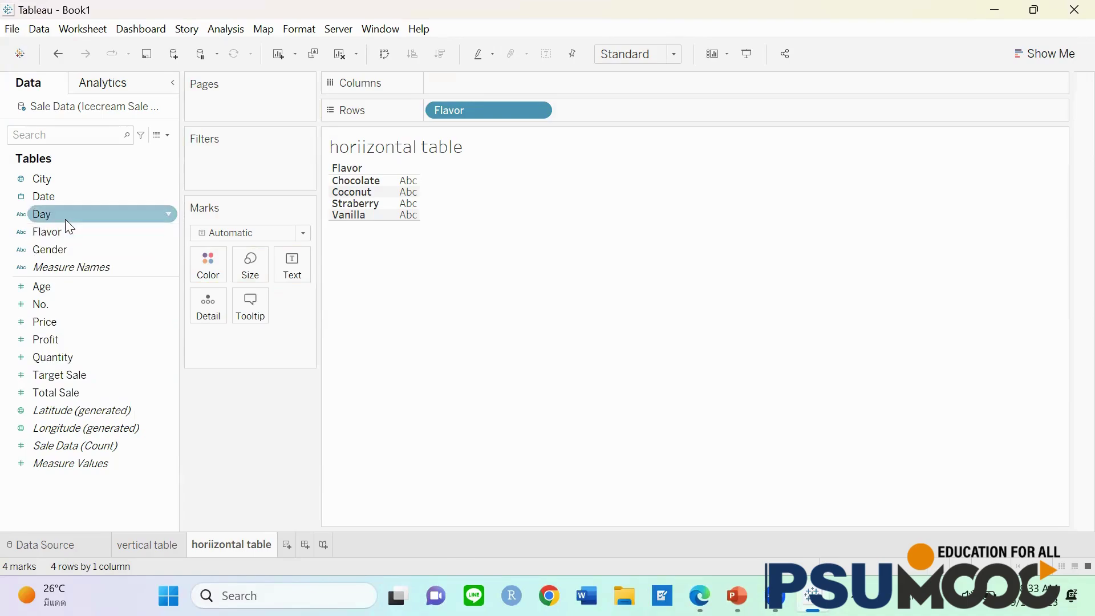
pyautogui.moveTo(64, 219); pyautogui.dragTo(620, 109)
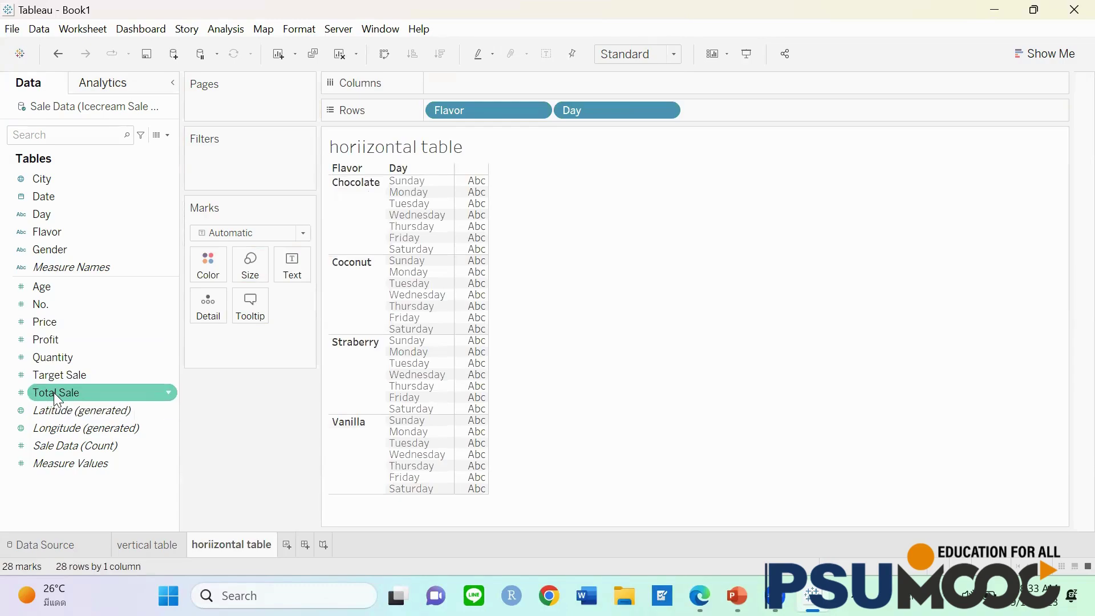
pyautogui.moveTo(51, 394); pyautogui.dragTo(282, 264)
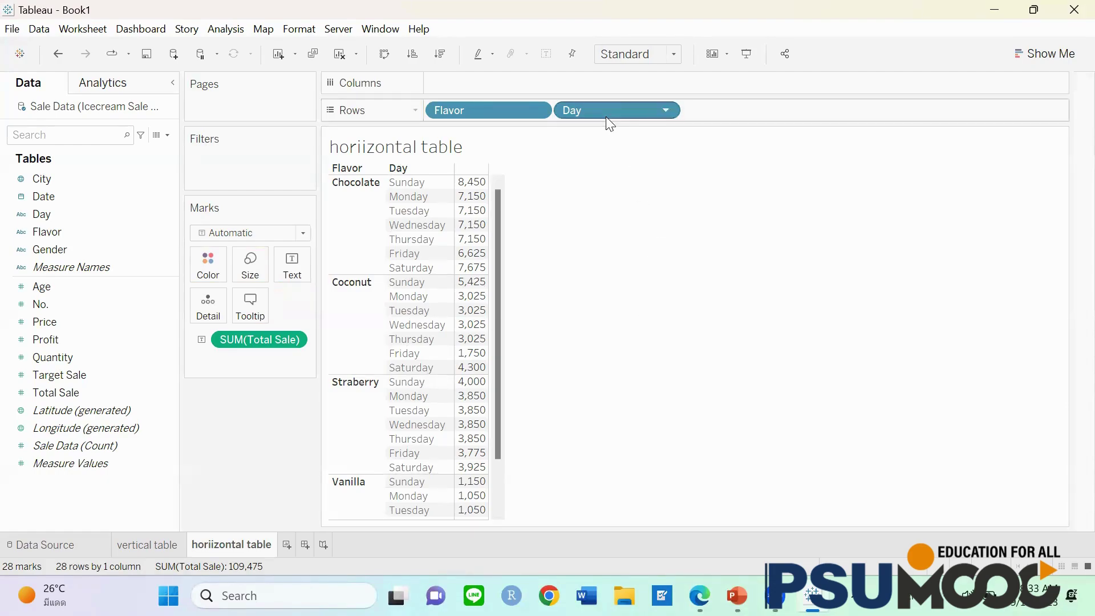
pyautogui.moveTo(602, 110); pyautogui.dragTo(570, 82)
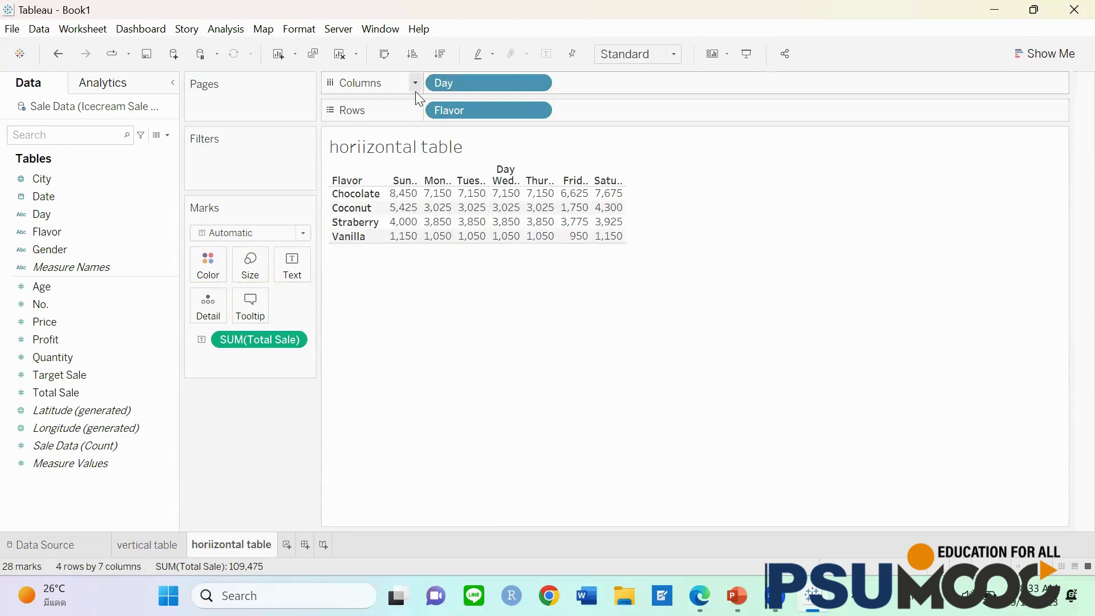
# Widen the day columns until the full day names fit and increase the height of the flavor rows
pyautogui.moveTo(622, 207)
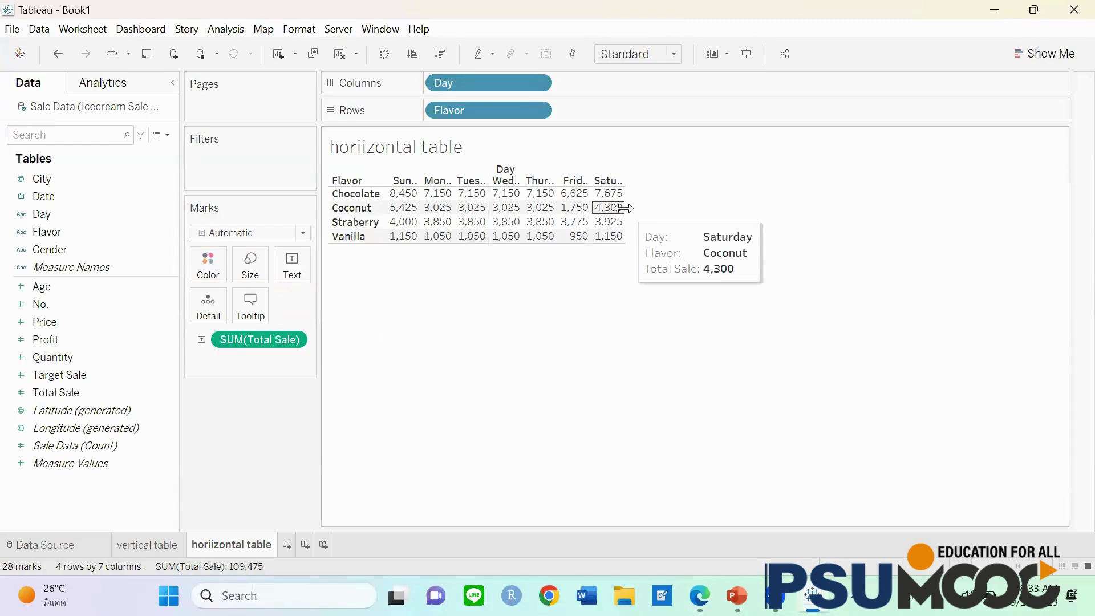
pyautogui.moveTo(622, 207); pyautogui.dragTo(818, 224)
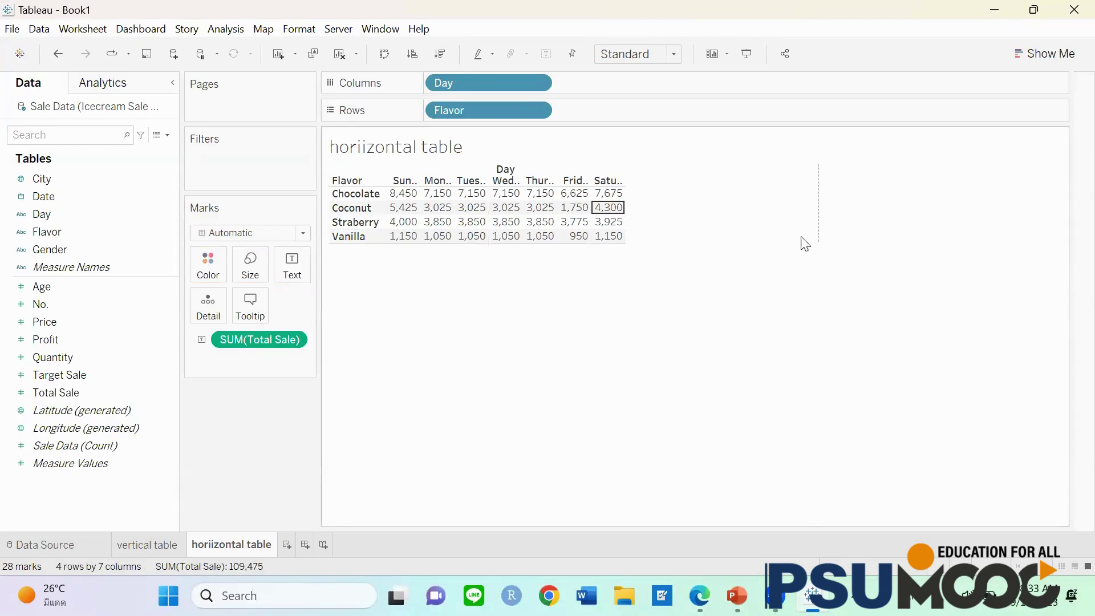
pyautogui.moveTo(587, 244)
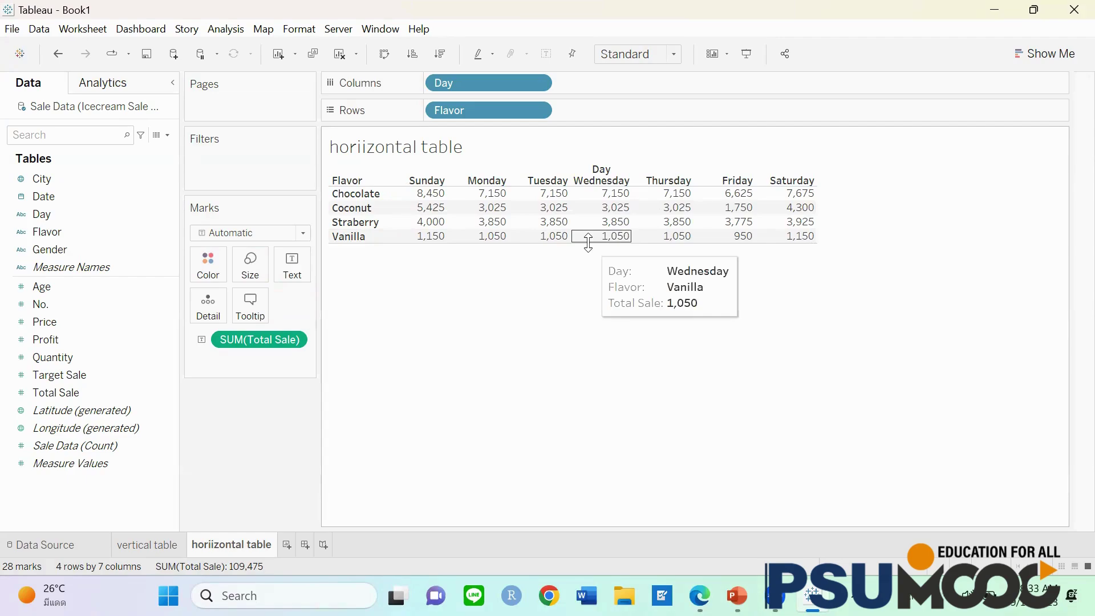
pyautogui.moveTo(587, 247); pyautogui.dragTo(600, 321)
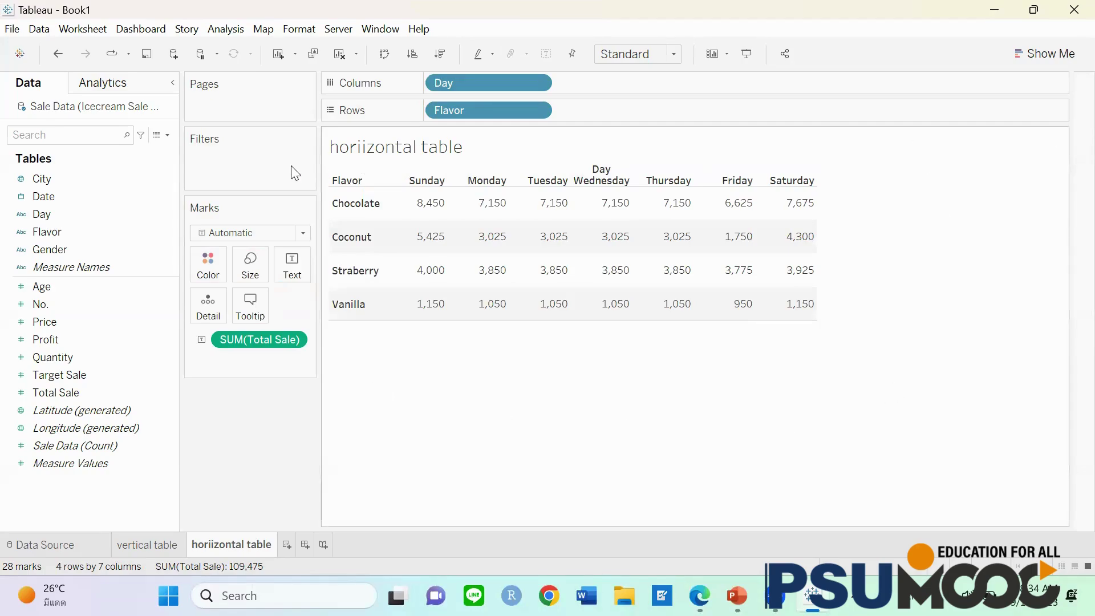
# Return to the vertical table sheet to compare its layout with the horizontal one
pyautogui.click(147, 547)
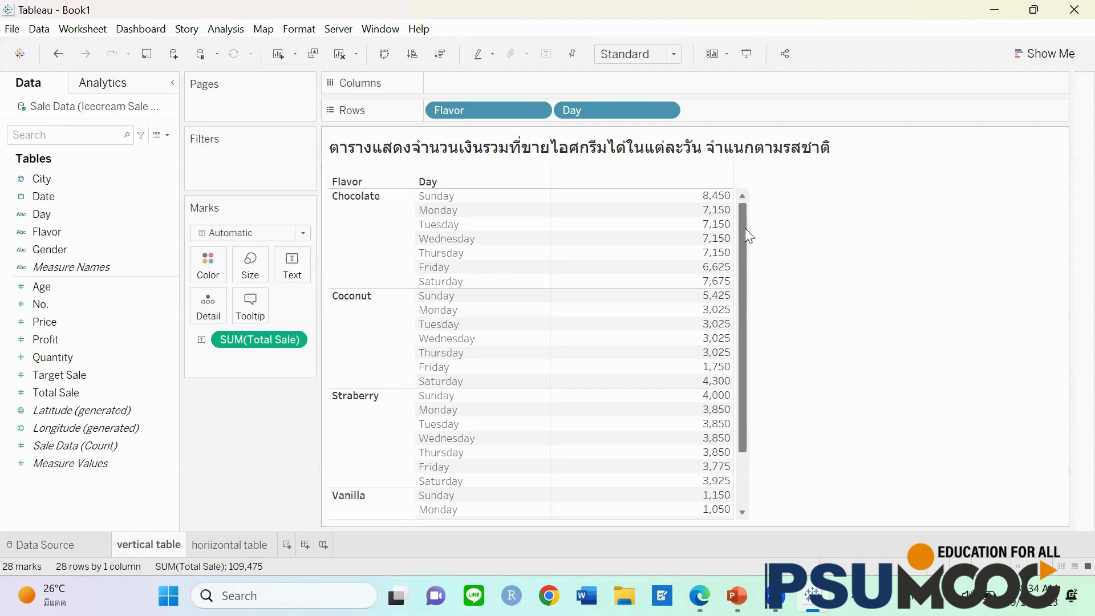
# Copy the full title text of the vertical table sheet and leave its title unchanged
pyautogui.moveTo(744, 228); pyautogui.dragTo(760, 315)
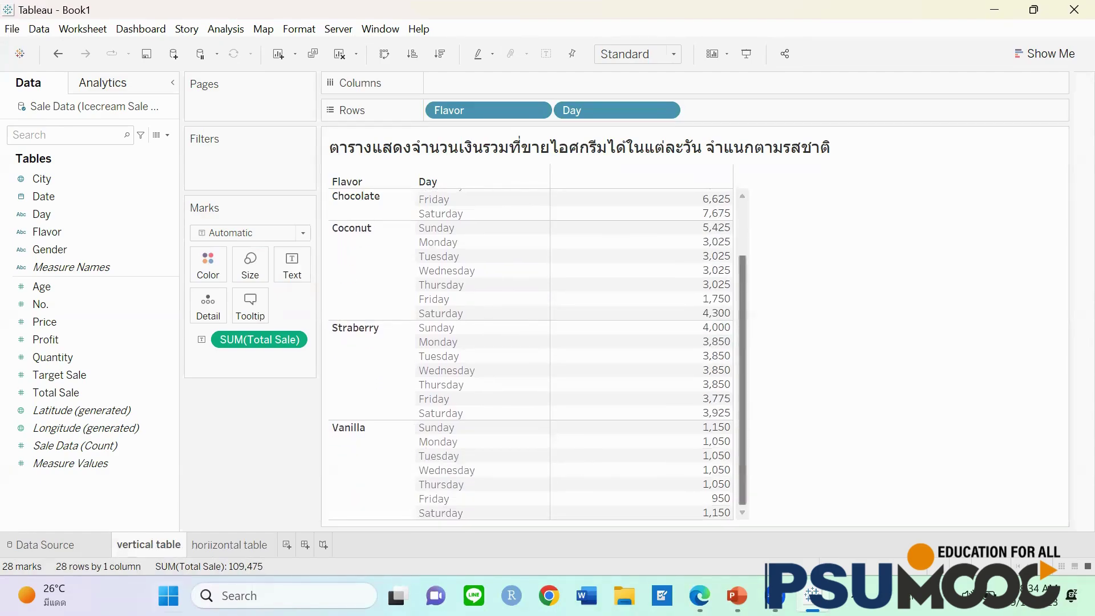
pyautogui.click(231, 545)
pyautogui.click(162, 544)
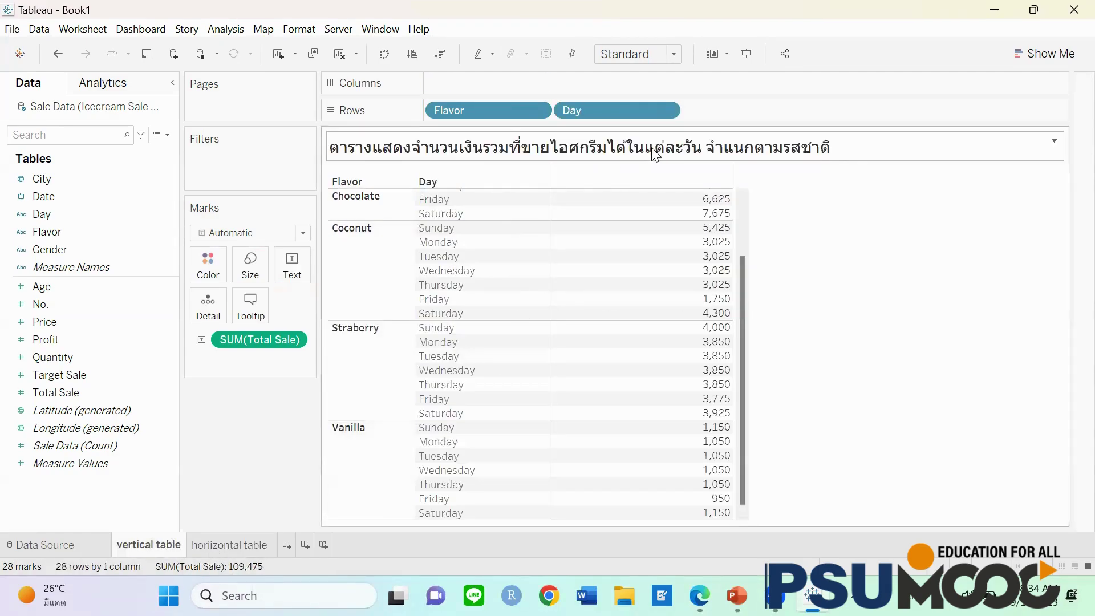
pyautogui.rightClick(836, 149)
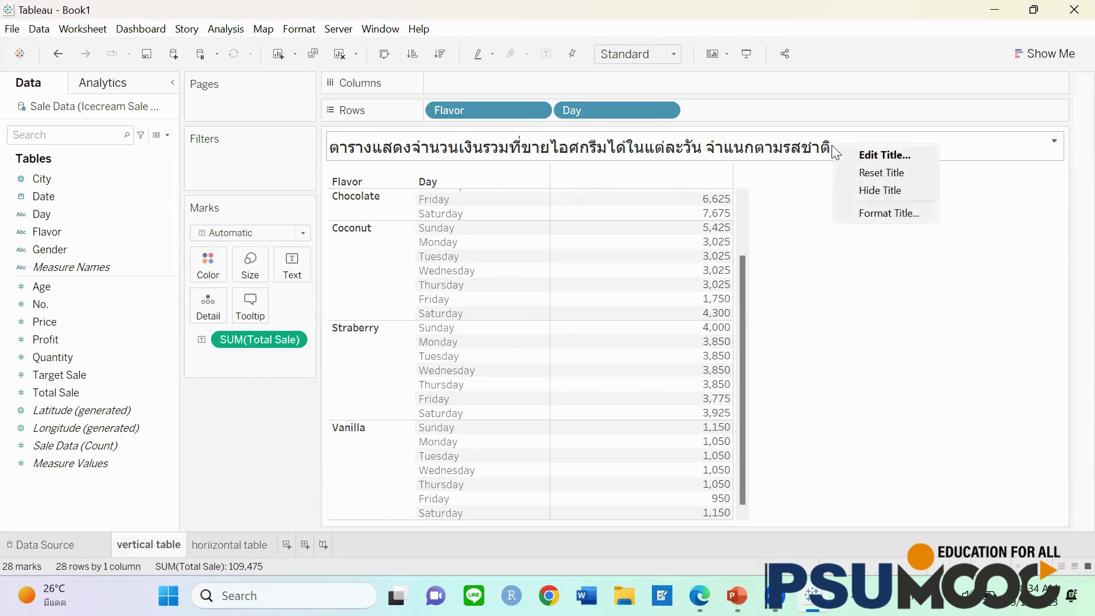
pyautogui.click(884, 154)
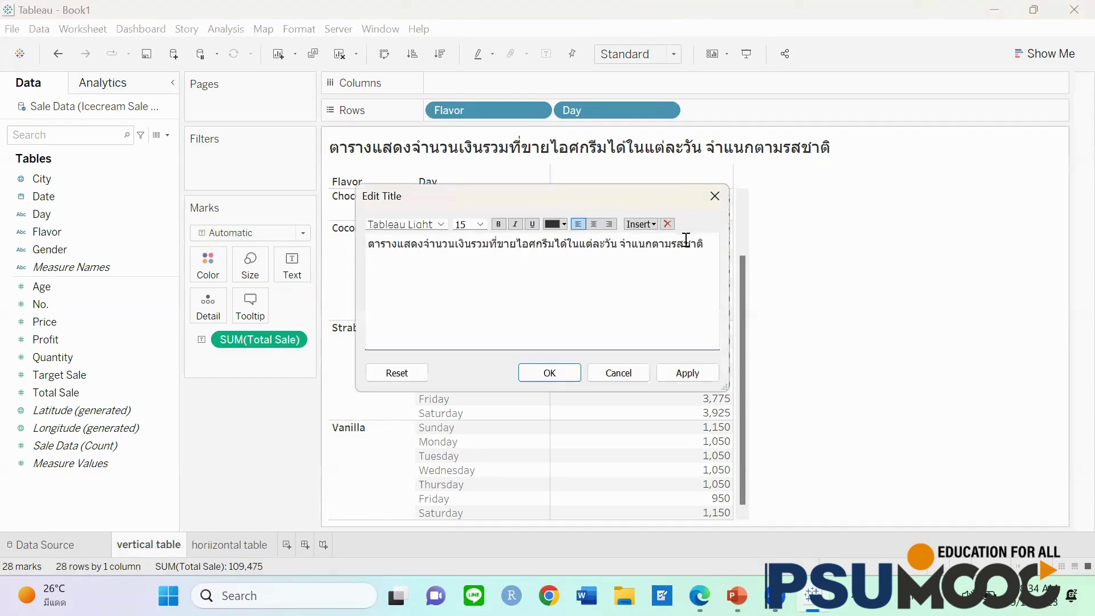
pyautogui.hotkey('ctrl', 'a')
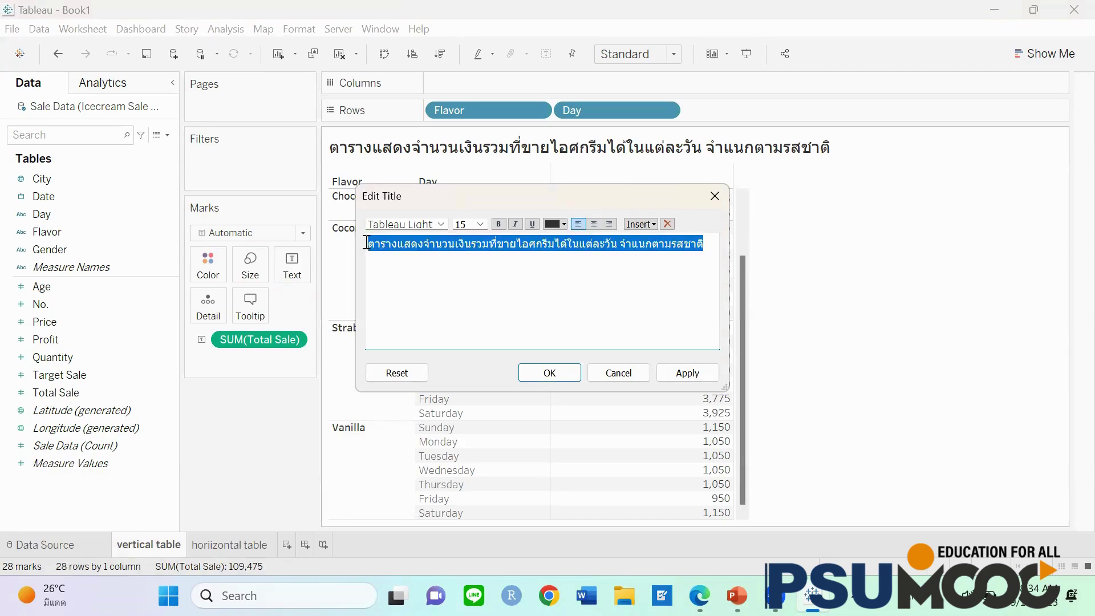
pyautogui.rightClick(383, 249)
pyautogui.click(419, 319)
pyautogui.click(715, 196)
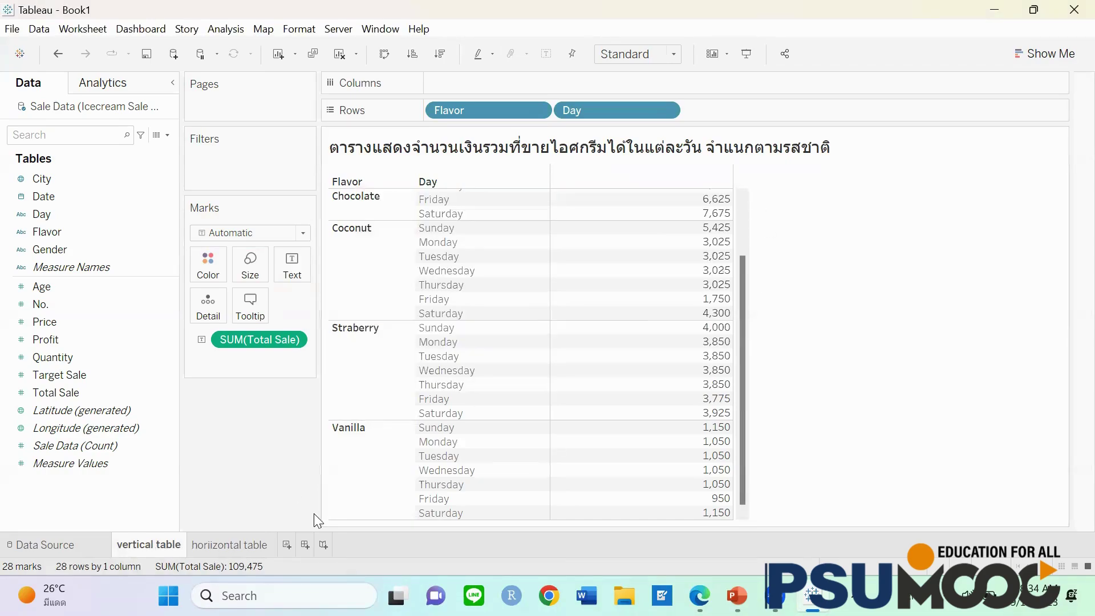
# Replace the horizontal table sheet's title with the copied text "ตารางแสดงจำนวนเงินรวมที่ขายไอศกรีมได้ในแต่ละวัน จำแนกตามรสชาติ"
pyautogui.click(229, 544)
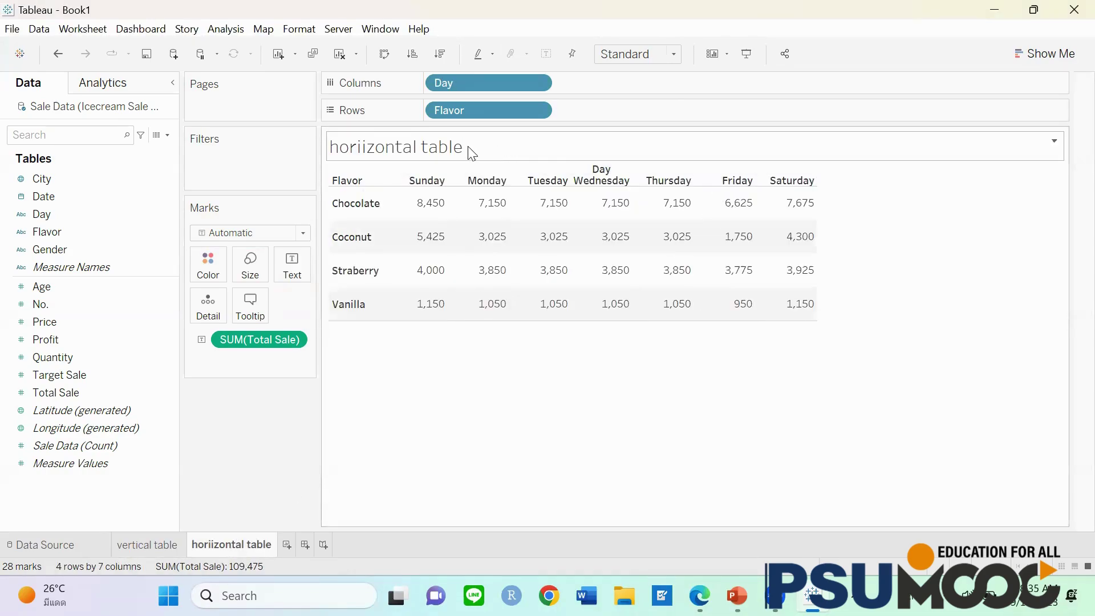
pyautogui.doubleClick(362, 150)
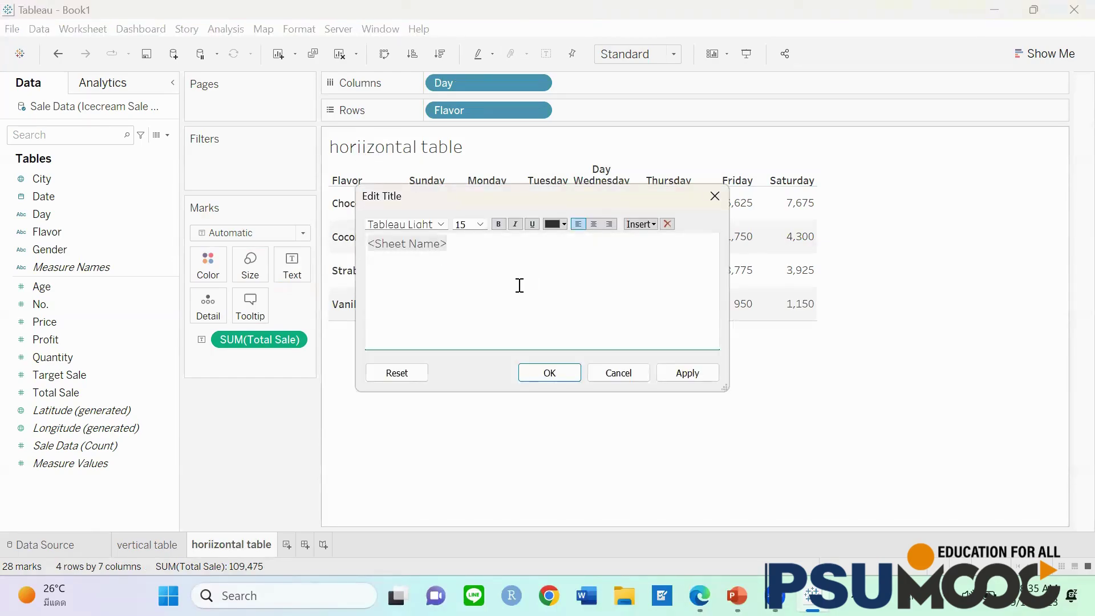
pyautogui.moveTo(479, 250); pyautogui.dragTo(356, 240)
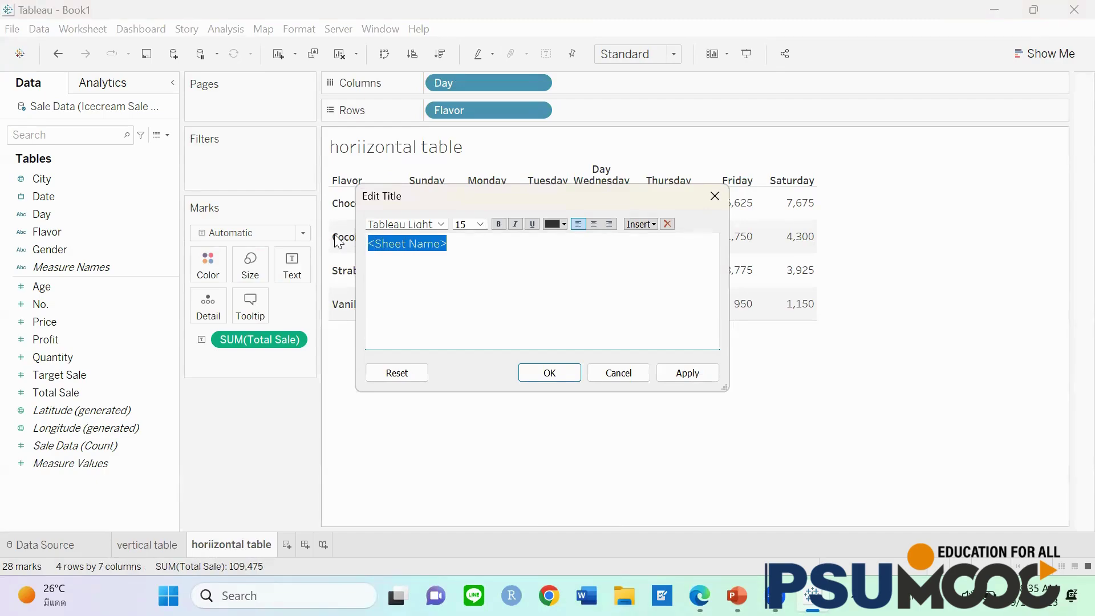
pyautogui.hotkey('ctrl', 'v')
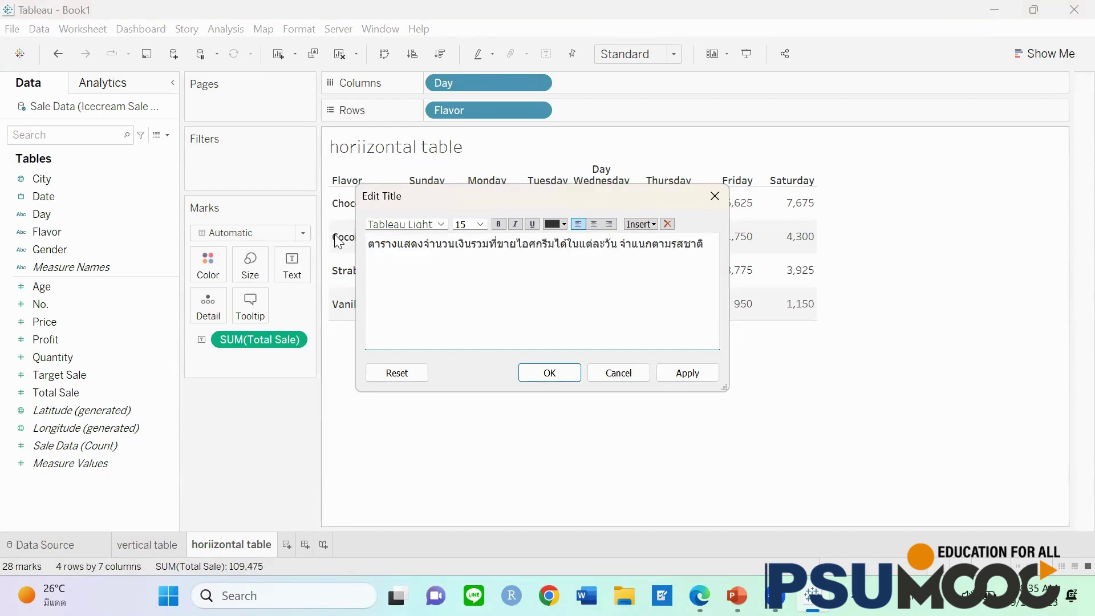
pyautogui.click(537, 377)
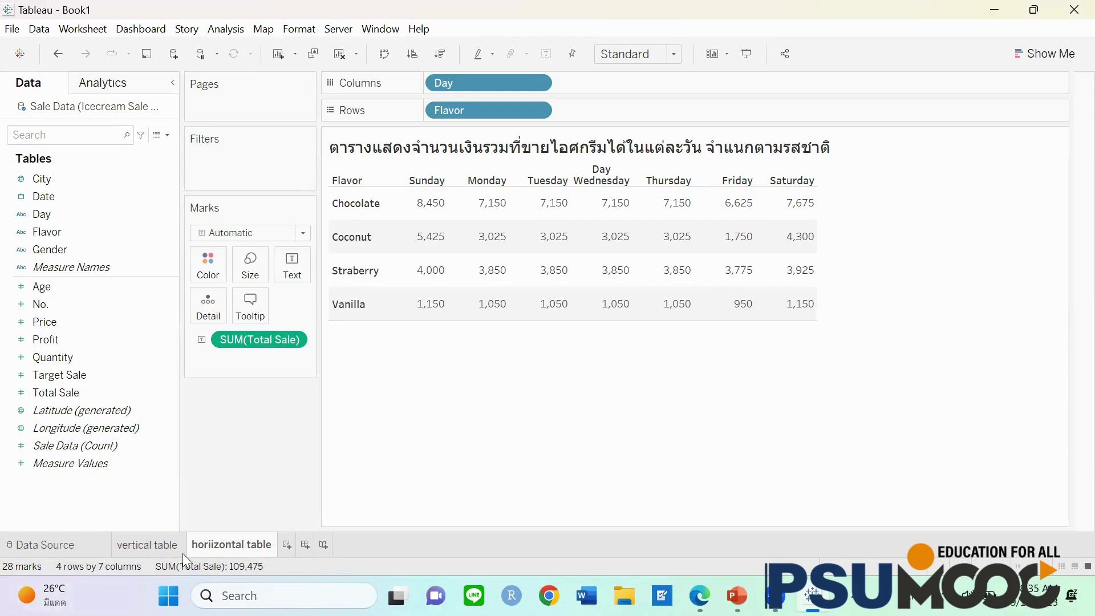
pyautogui.moveTo(217, 542)
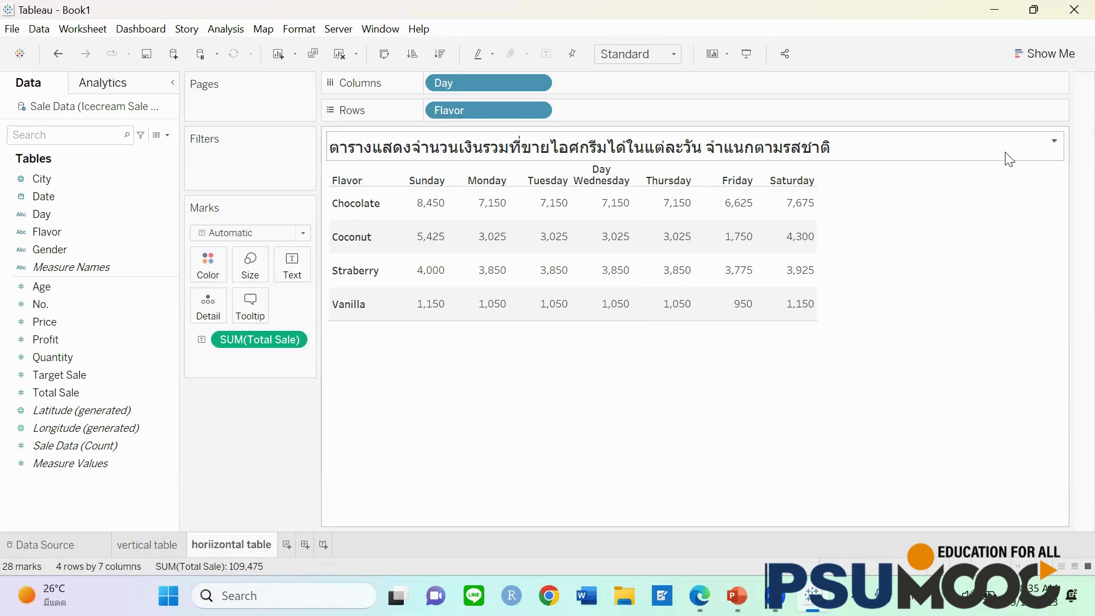
pyautogui.click(1037, 61)
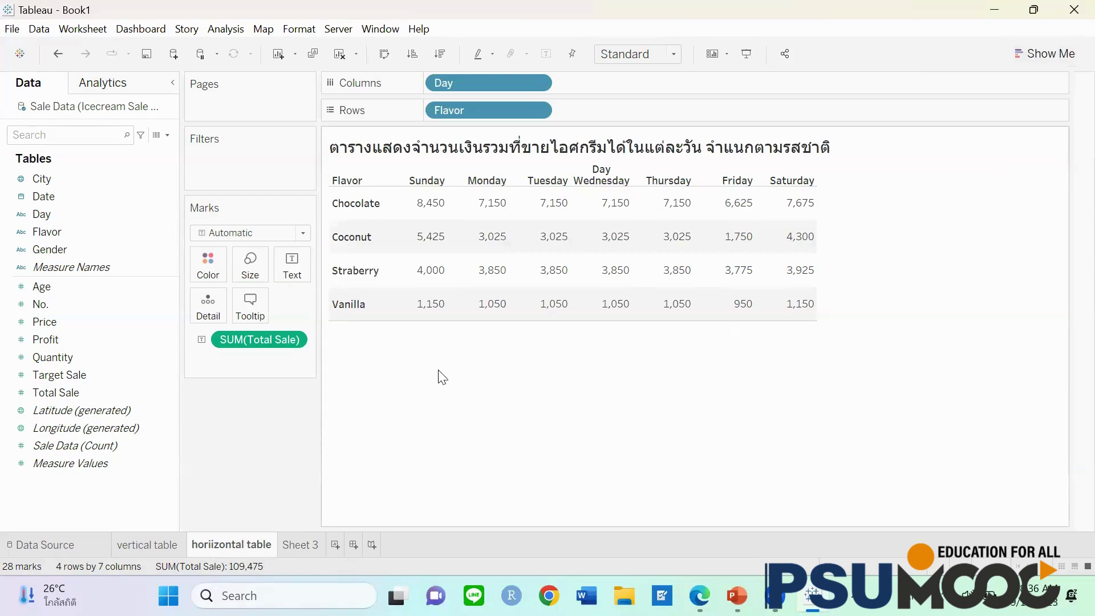
# Duplicate the horizontal table sheet and compare the copy with the original
pyautogui.moveTo(444, 315)
pyautogui.rightClick(226, 547)
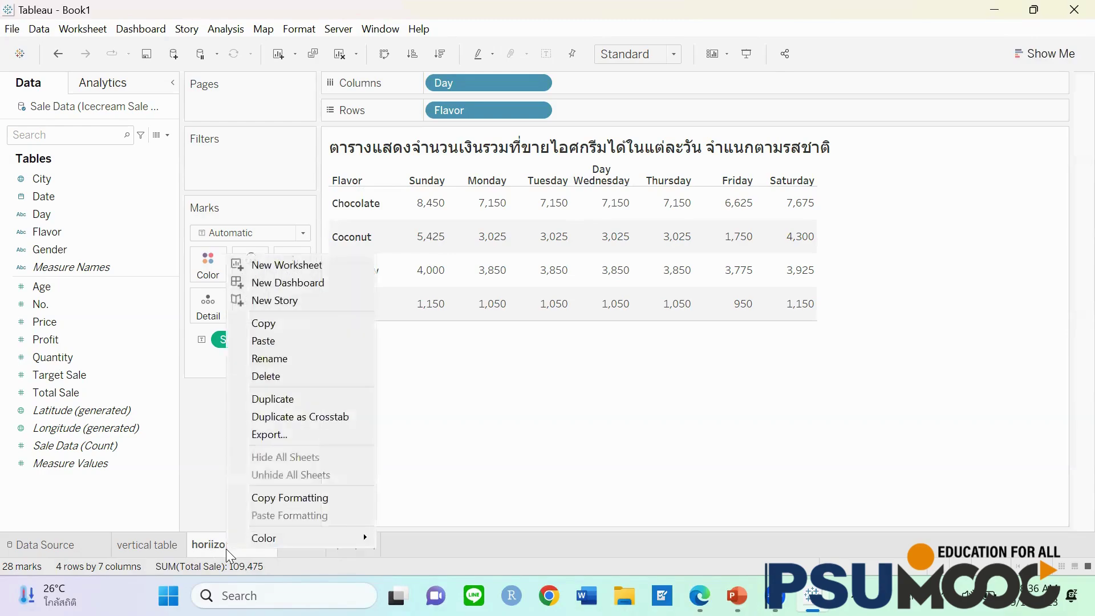
pyautogui.click(293, 398)
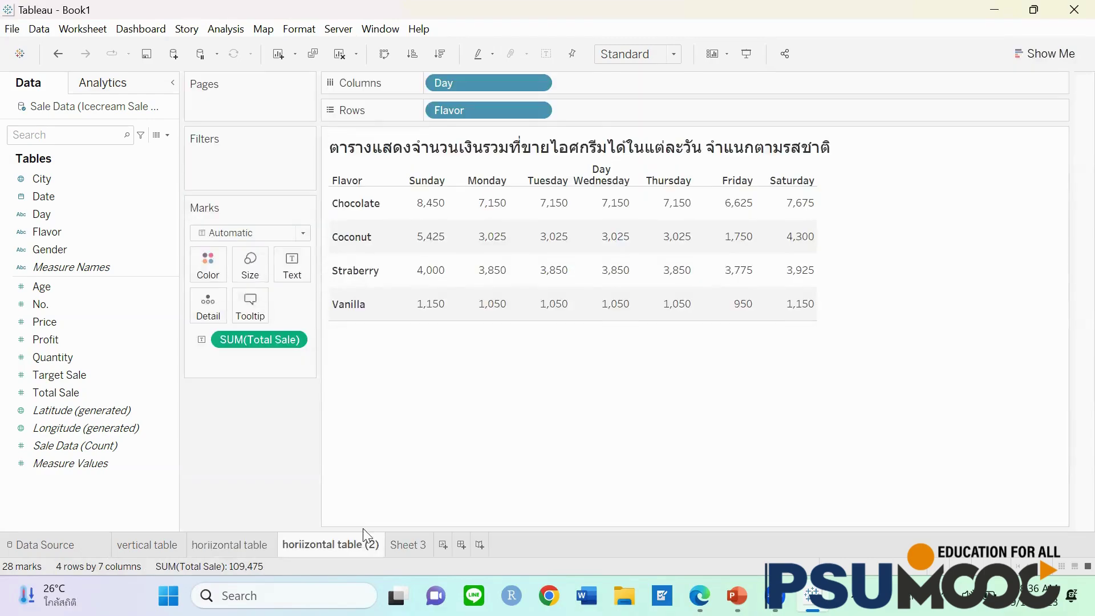
pyautogui.click(244, 547)
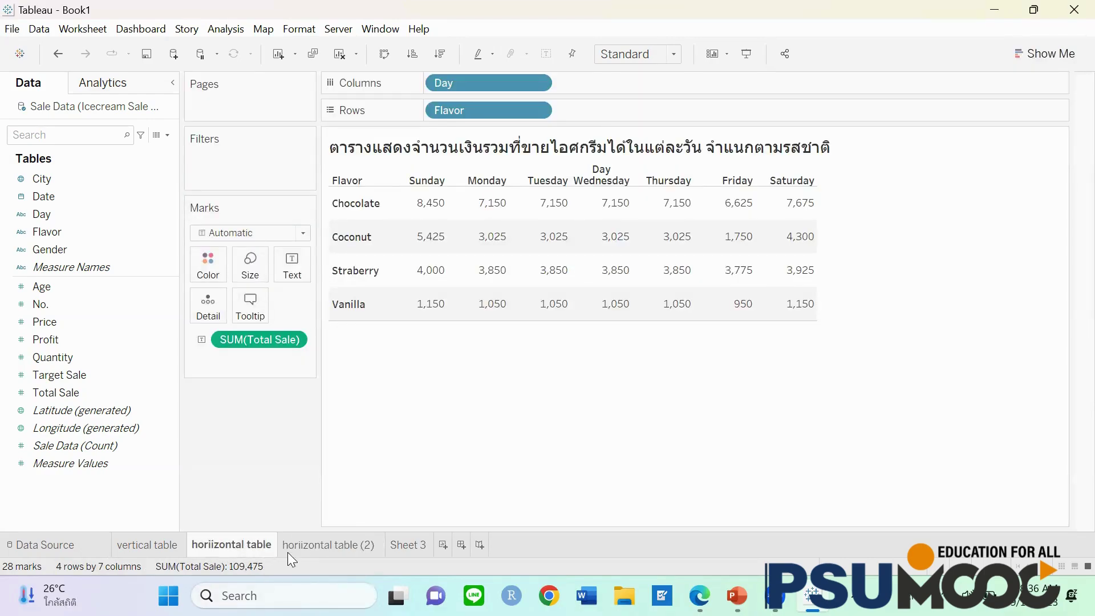
pyautogui.click(305, 548)
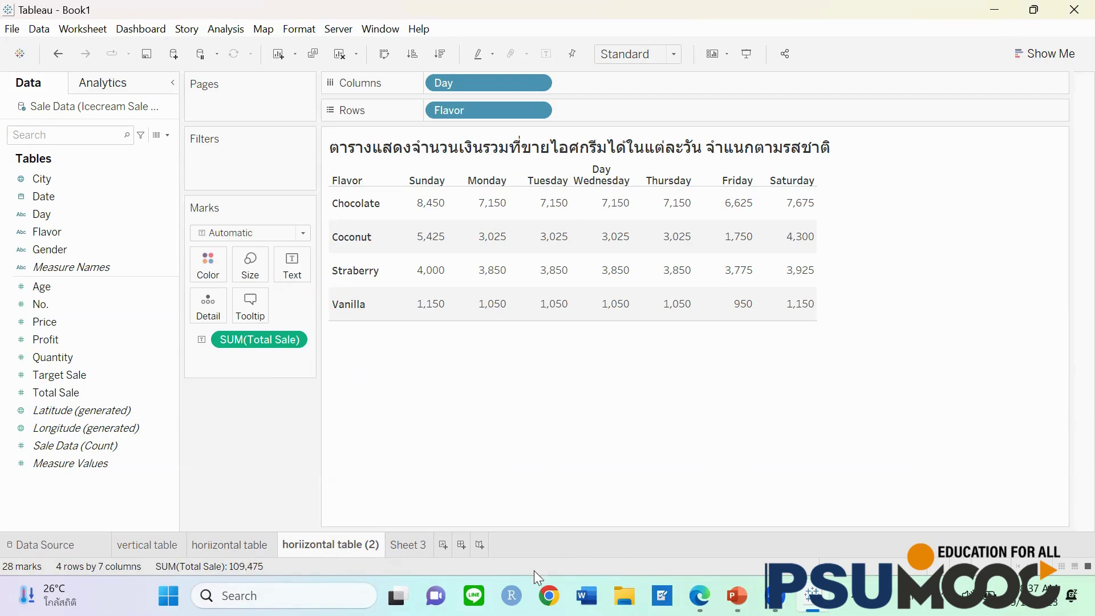
# Rename the duplicated horizontal table sheet as "heatmap table"
pyautogui.rightClick(367, 553)
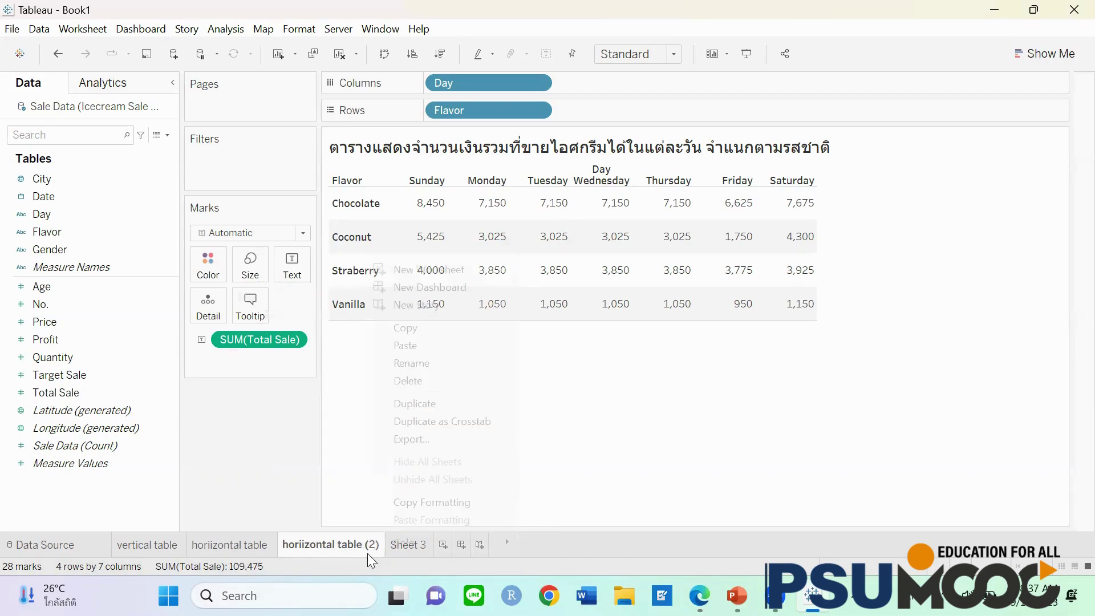
pyautogui.click(438, 359)
pyautogui.write('heatmap table')
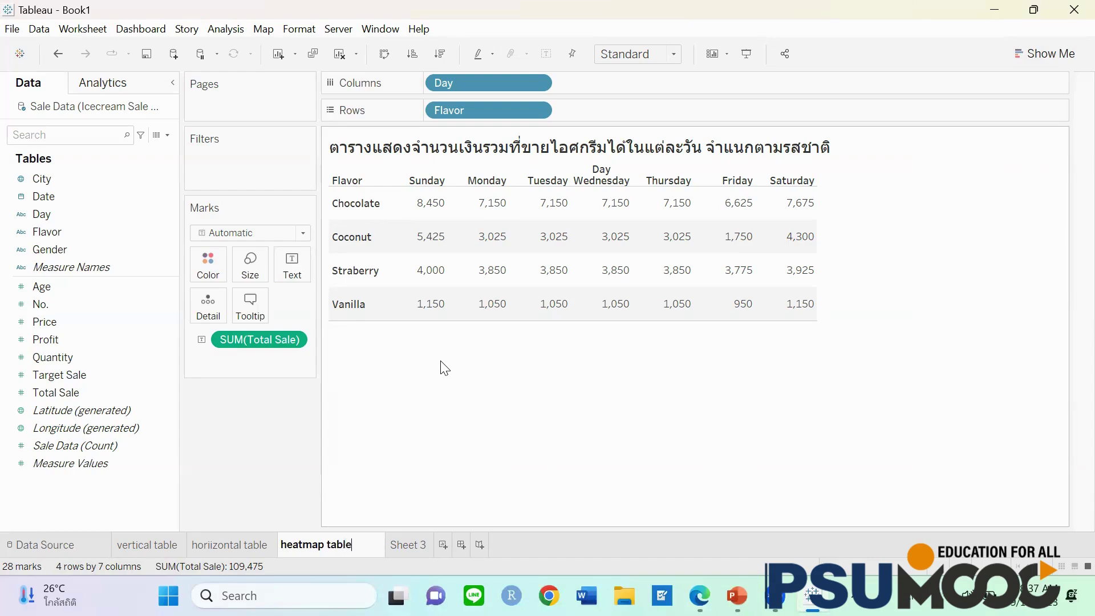
pyautogui.click(457, 479)
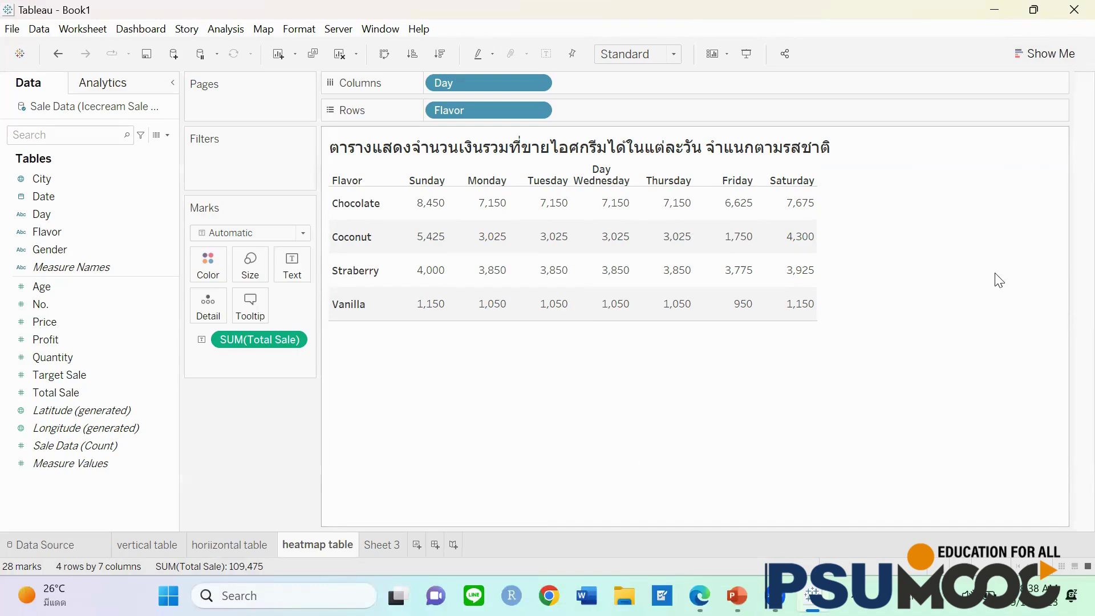
# Convert the table to a heat map and encode the sum of Total Sale by color instead of size
pyautogui.click(1043, 60)
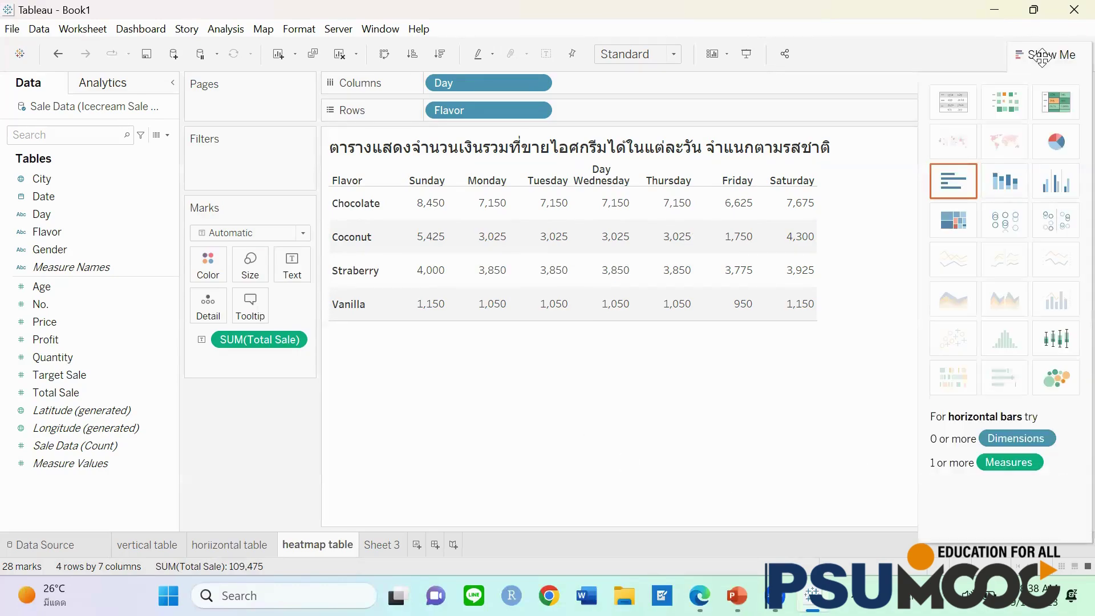
pyautogui.click(1000, 106)
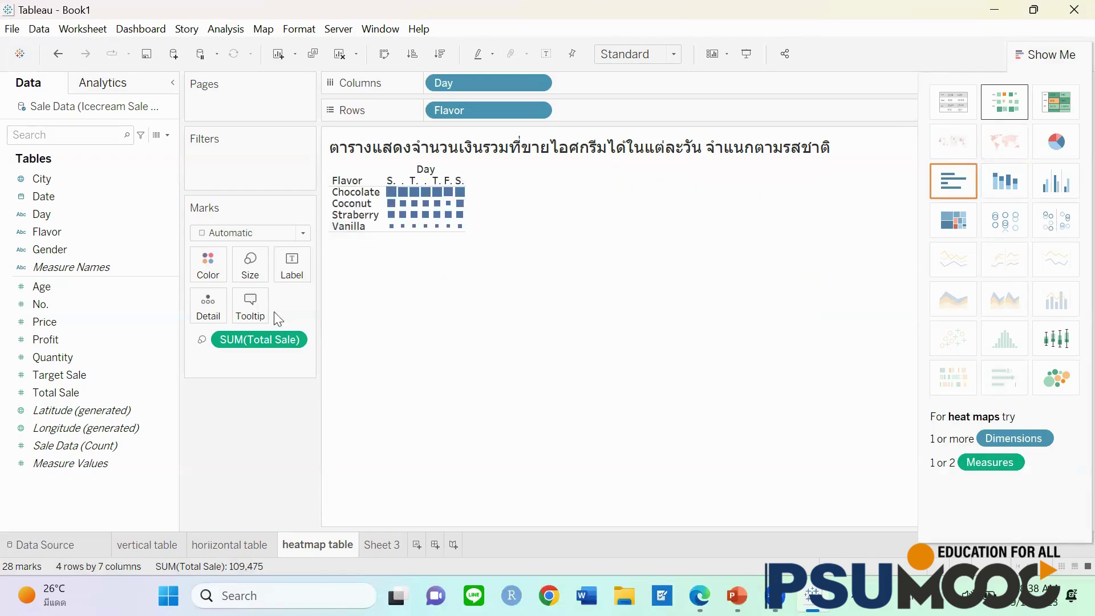
pyautogui.moveTo(214, 341); pyautogui.dragTo(201, 269)
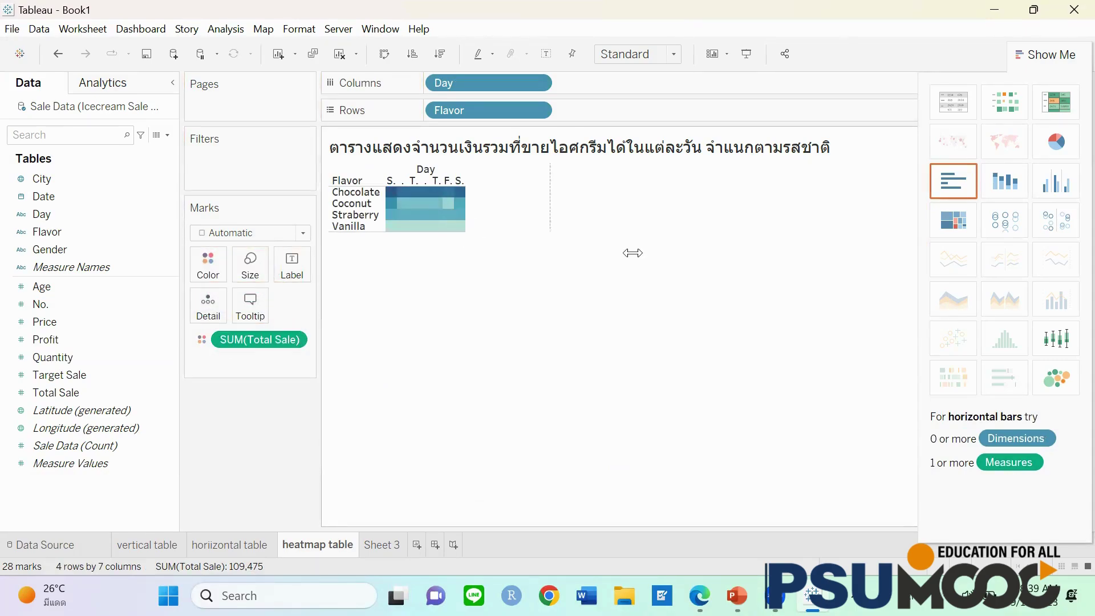
# Widen the heat map's day columns and increase the height of its flavor rows
pyautogui.moveTo(473, 232); pyautogui.dragTo(474, 230)
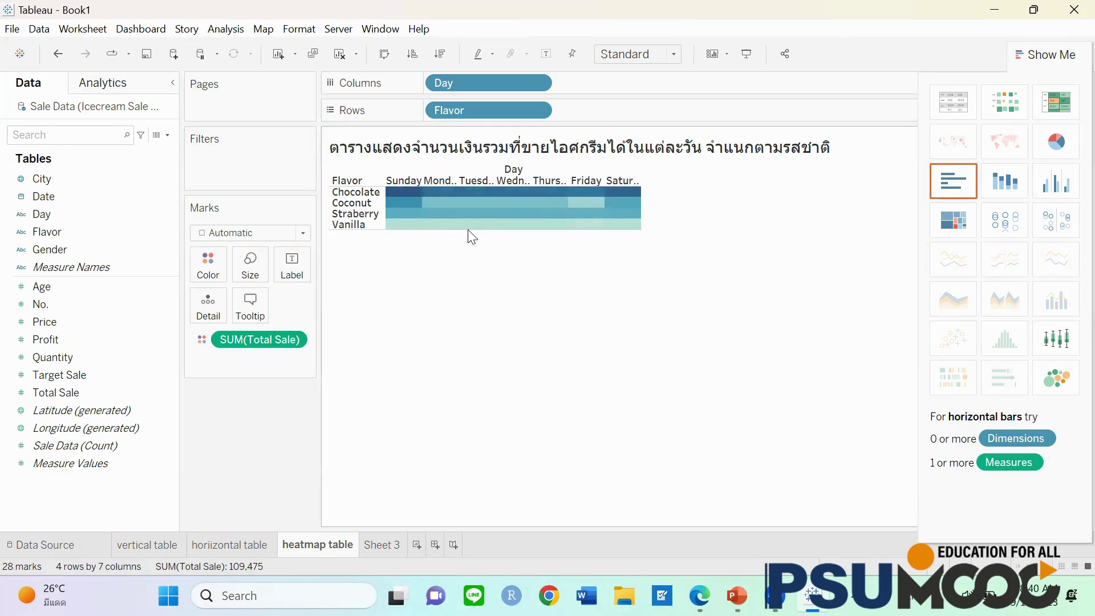
pyautogui.moveTo(465, 230); pyautogui.dragTo(502, 388)
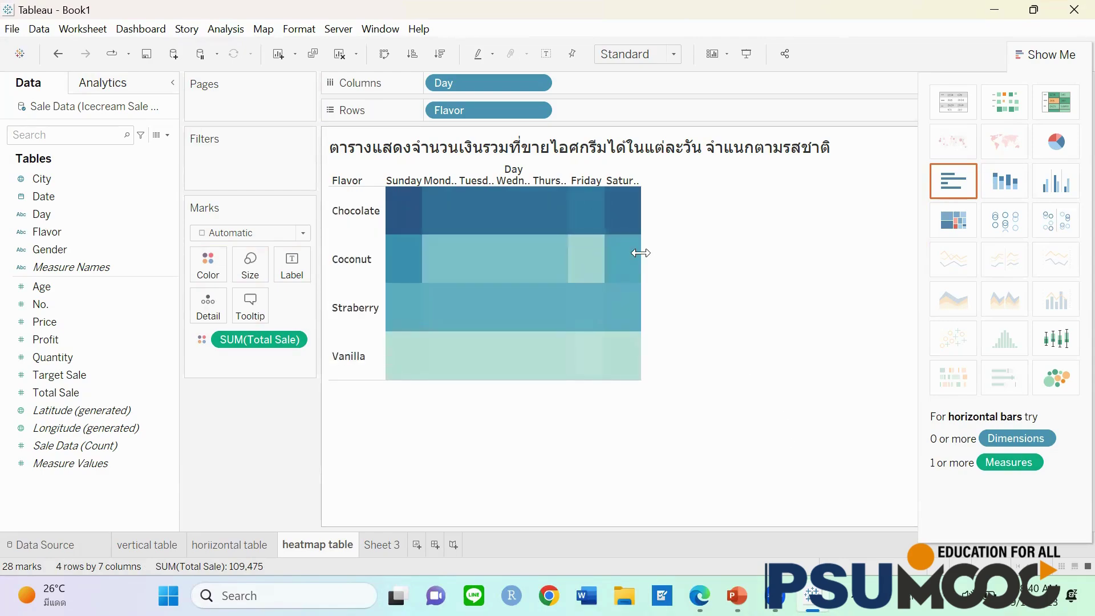
pyautogui.moveTo(640, 253); pyautogui.dragTo(785, 254)
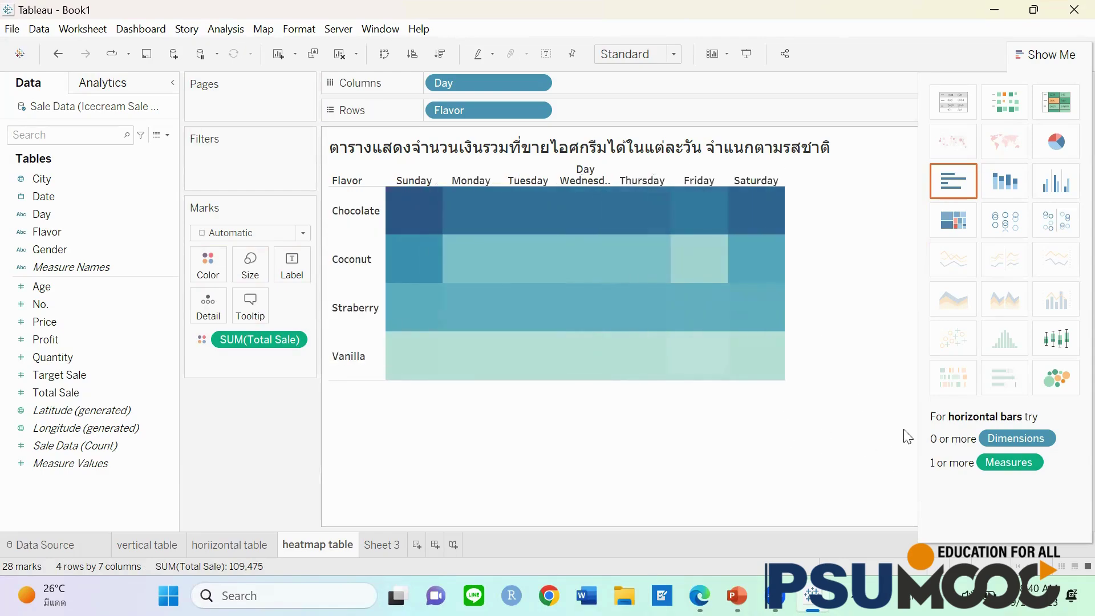
# Change the color palette of the Total Sale legend to Red-Gold
pyautogui.click(1020, 56)
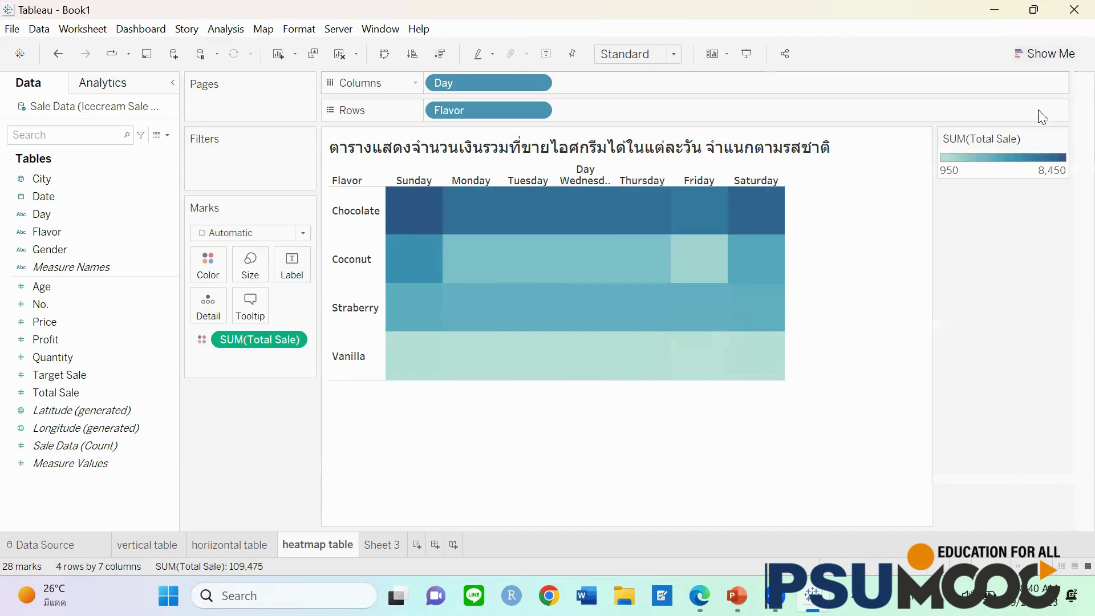
pyautogui.doubleClick(974, 155)
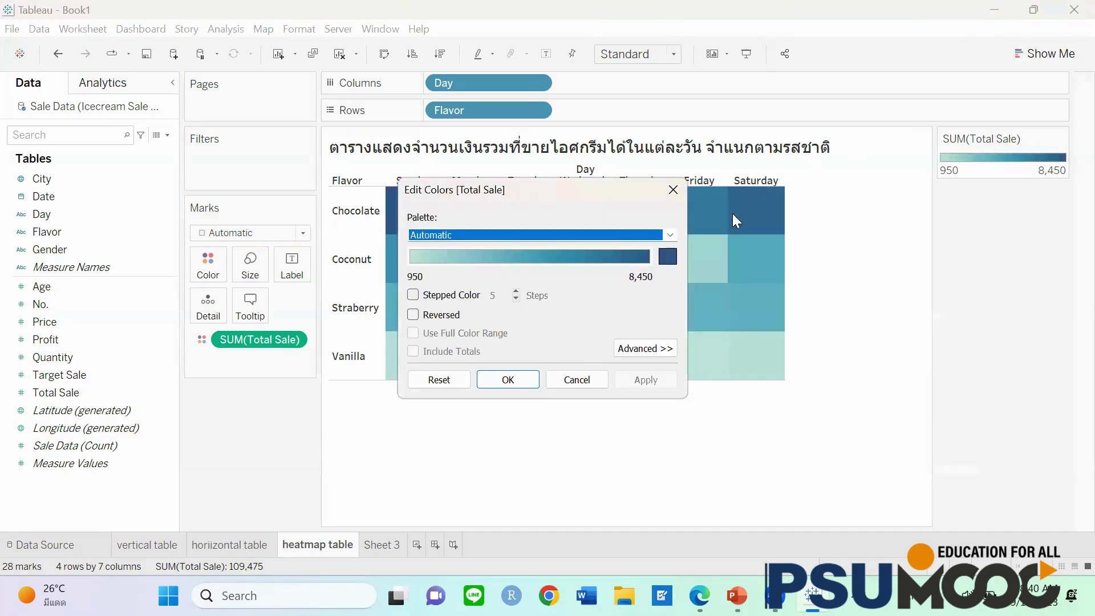
pyautogui.click(670, 234)
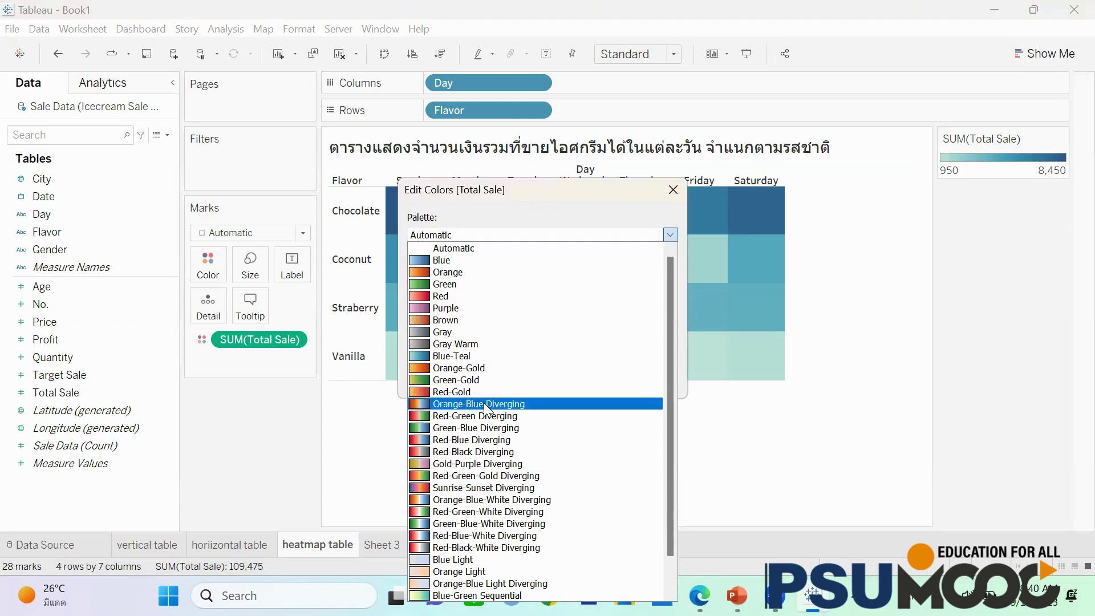
pyautogui.click(462, 392)
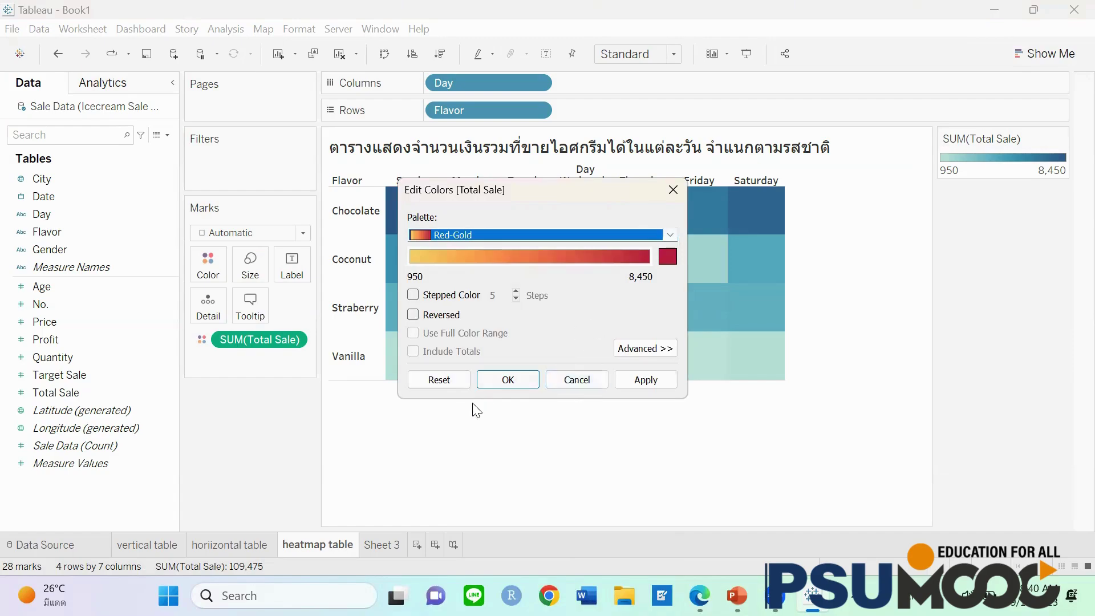
pyautogui.click(493, 378)
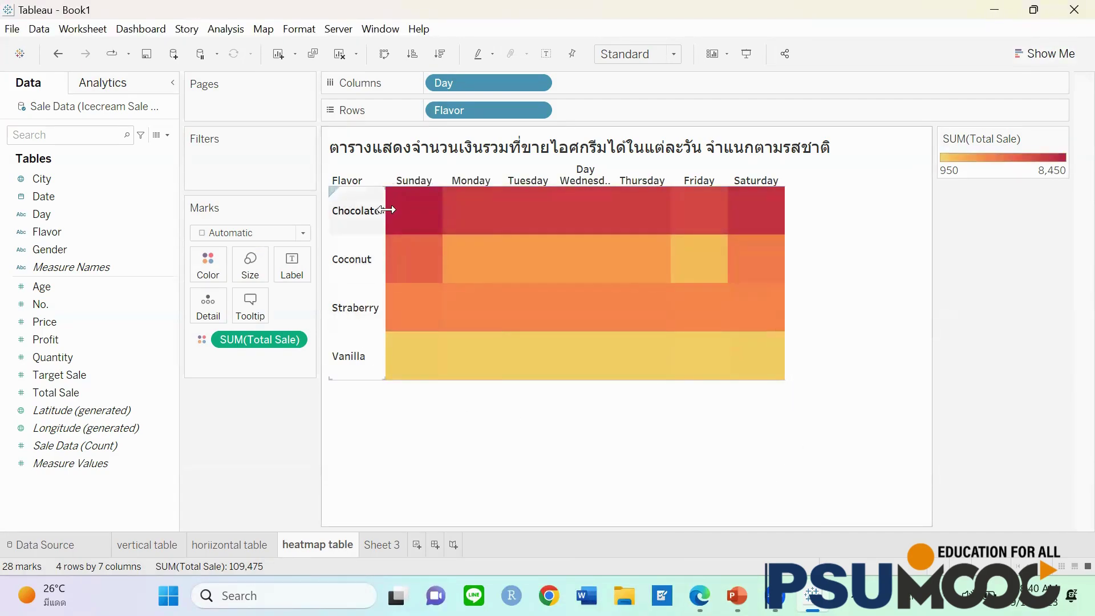
# Convert the heat map to a highlight table that shows the Total Sale values in the colored cells
pyautogui.moveTo(402, 202)
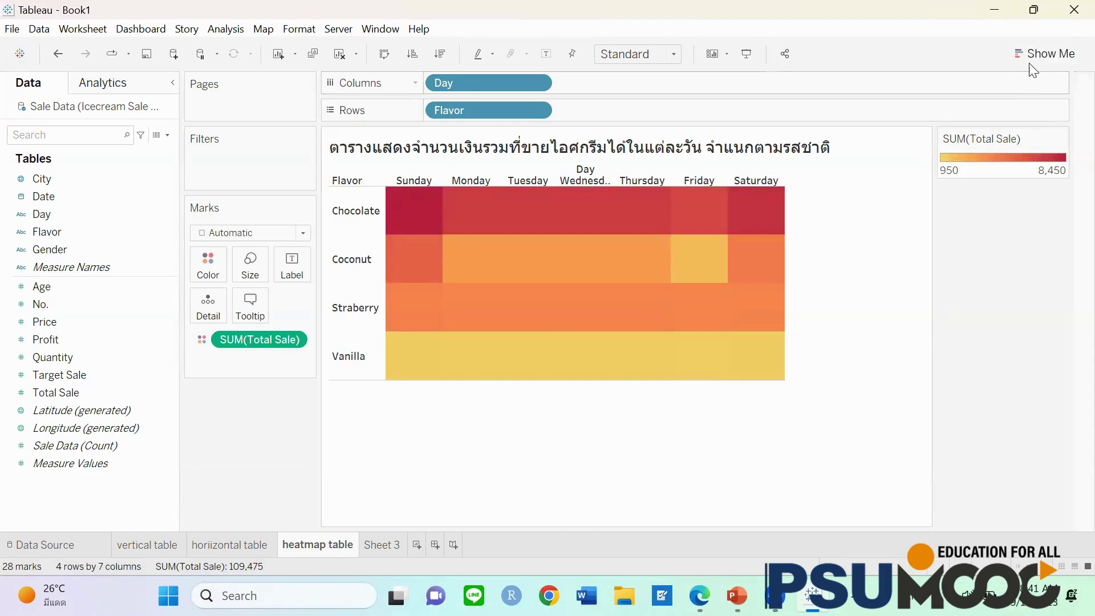
pyautogui.click(1039, 53)
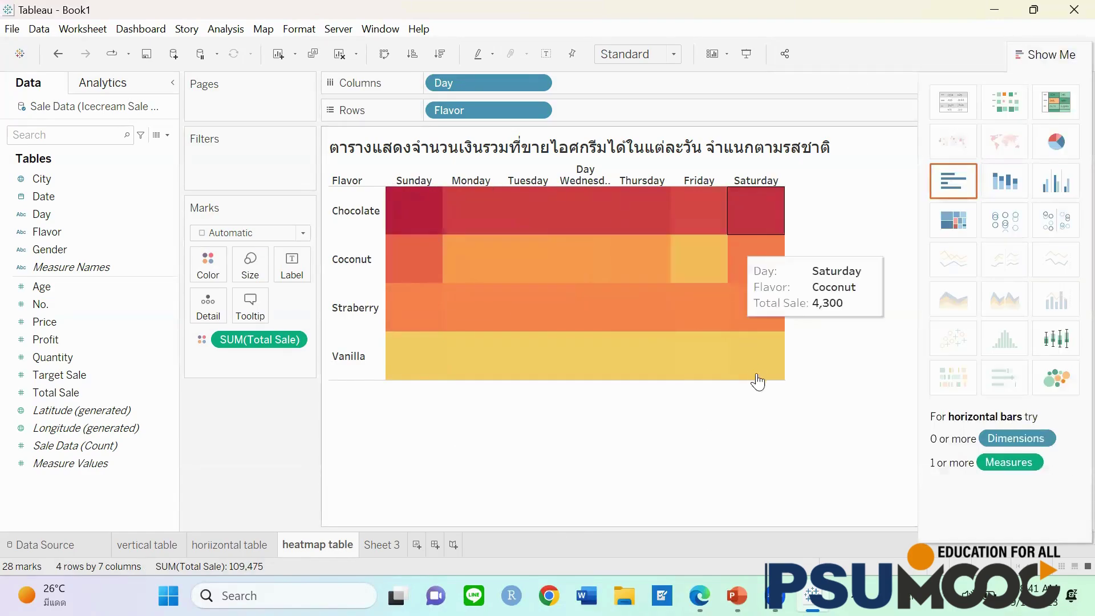
pyautogui.click(1062, 110)
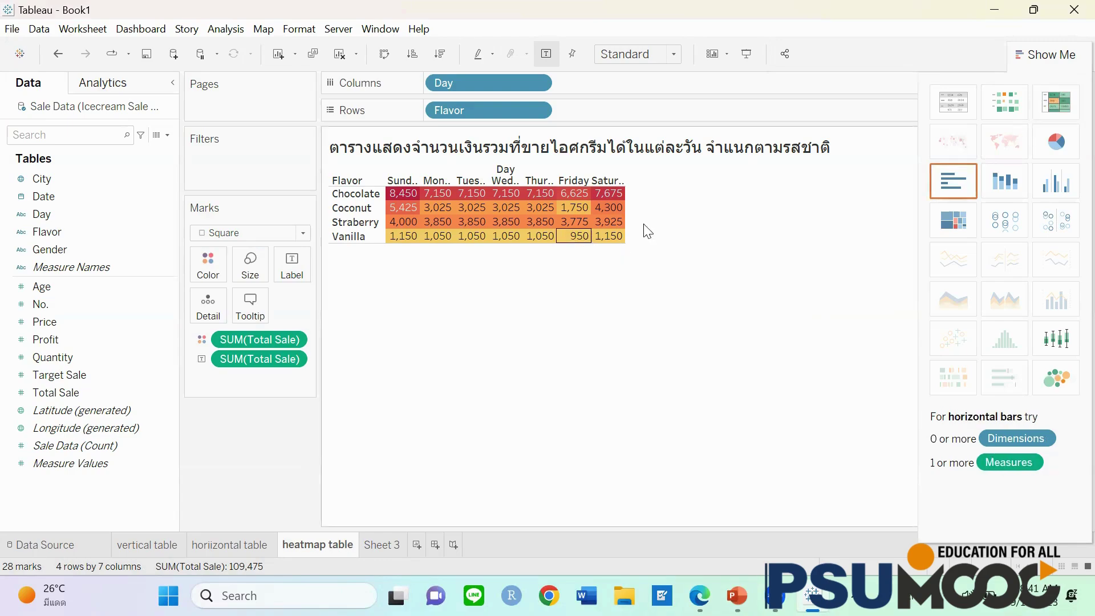
# Widen the highlight table's day columns and increase the height of its flavor rows
pyautogui.moveTo(624, 238)
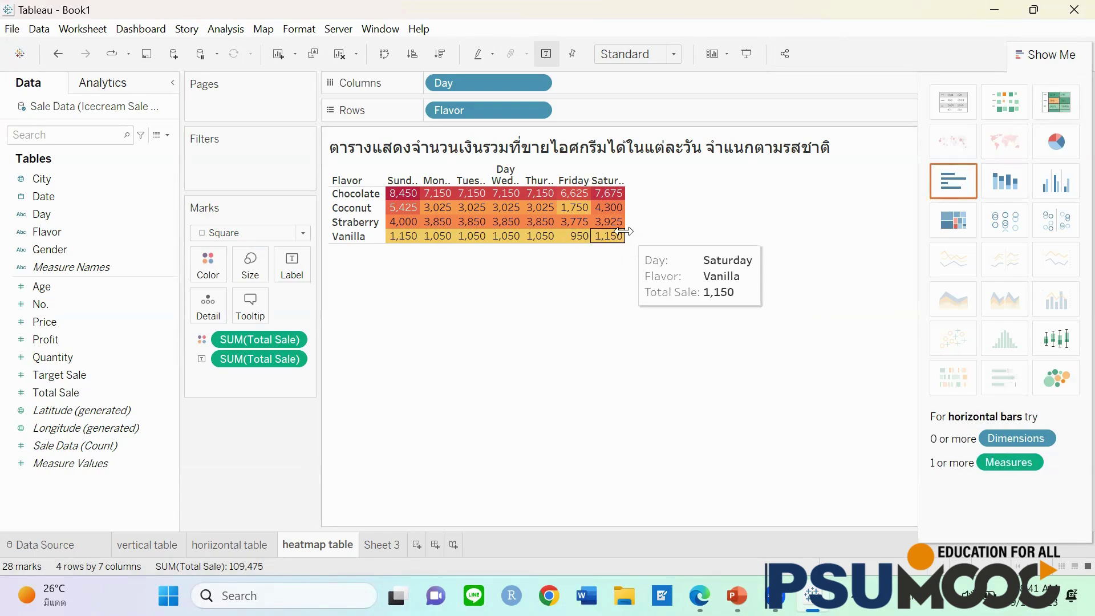
pyautogui.moveTo(626, 235); pyautogui.dragTo(722, 296)
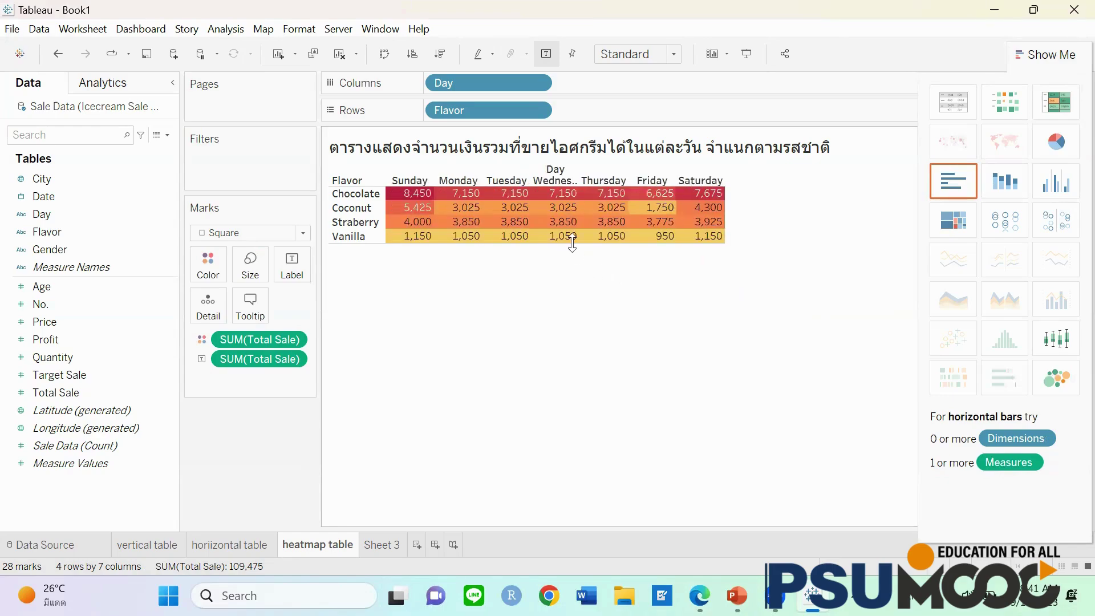
pyautogui.moveTo(572, 242); pyautogui.dragTo(586, 332)
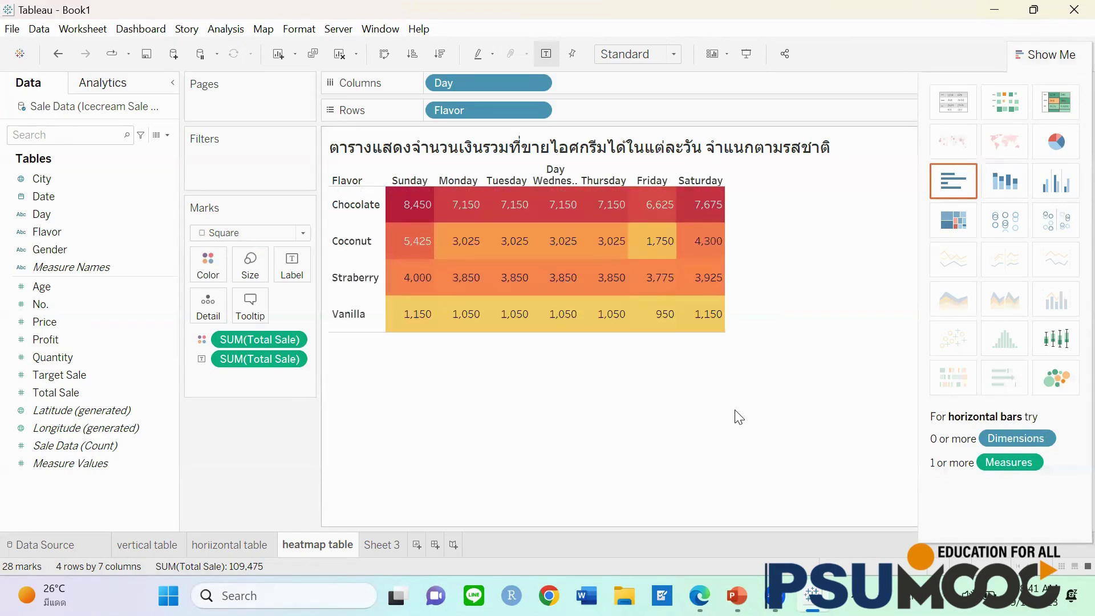